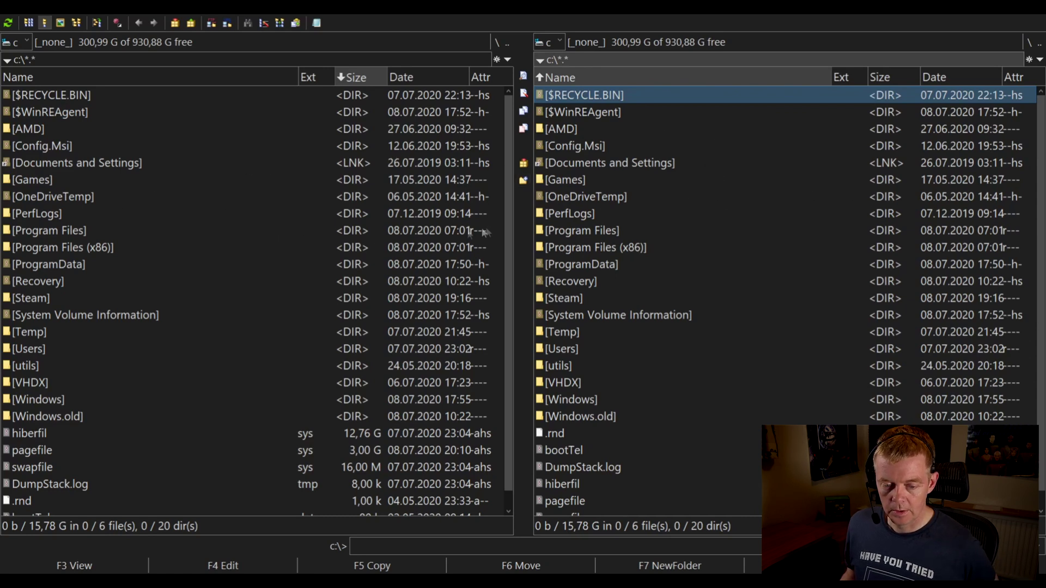
Mark the eight left-panel folders from $RECYCLE.BIN to PerfLogs to show their sizes, 219,96 G in total.
{"action": "left_click", "coordinate": [8, 229]}
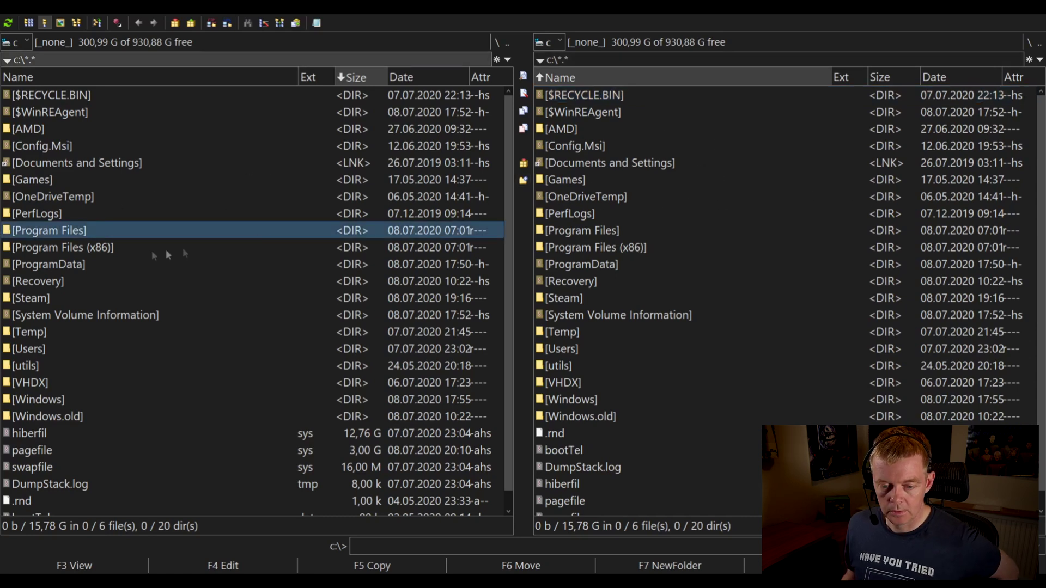
{"action": "left_click", "coordinate": [543, 266]}
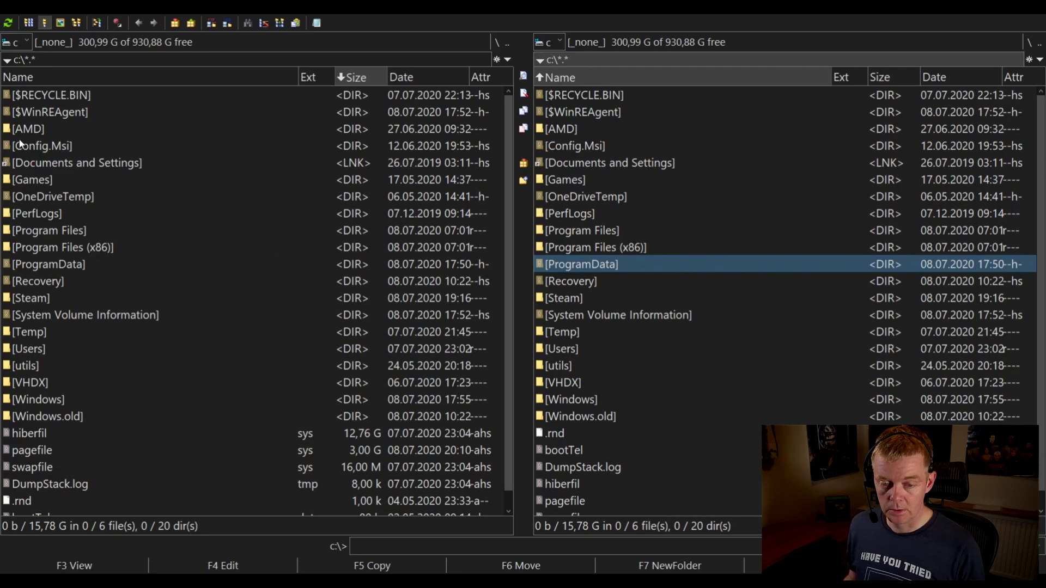
{"action": "left_click", "coordinate": [116, 99]}
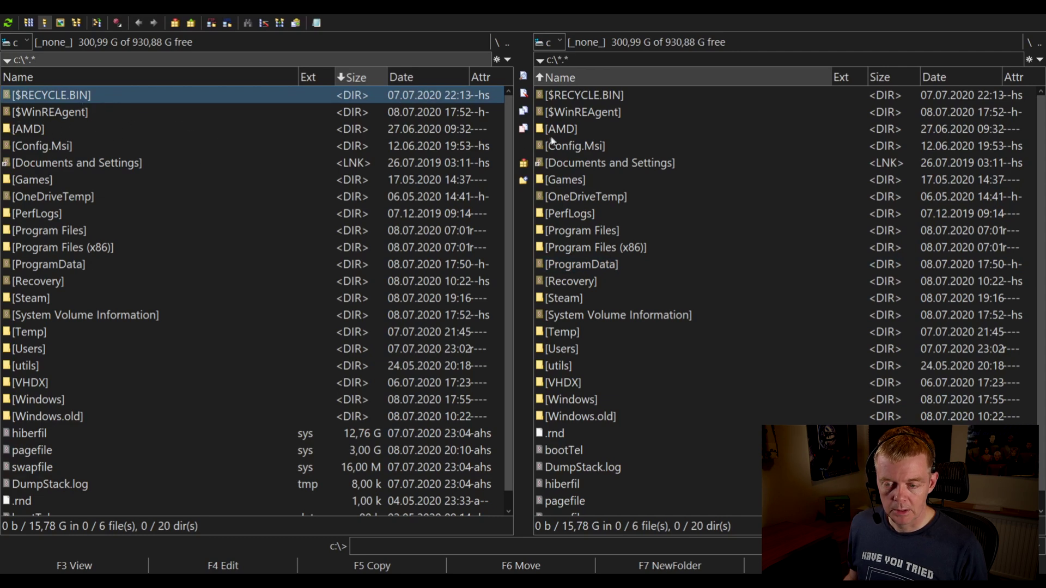
{"action": "key", "text": "space"}
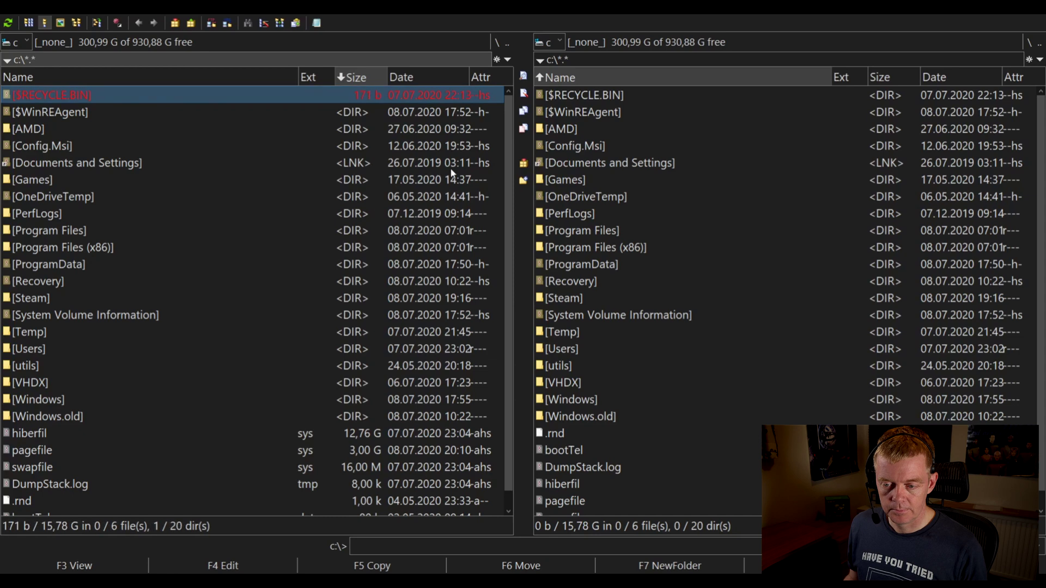
{"action": "key", "text": "Down"}
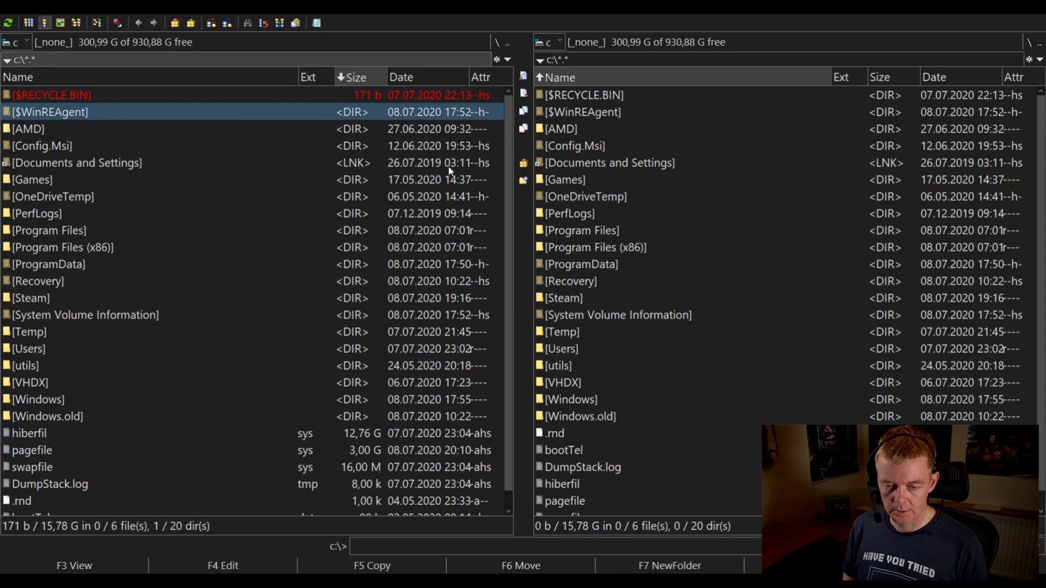
{"action": "key", "text": "space"}
{"action": "key", "text": "Down"}
{"action": "key", "text": "space"}
{"action": "key", "text": "Down"}
{"action": "key", "text": "space"}
{"action": "key", "text": "Down"}
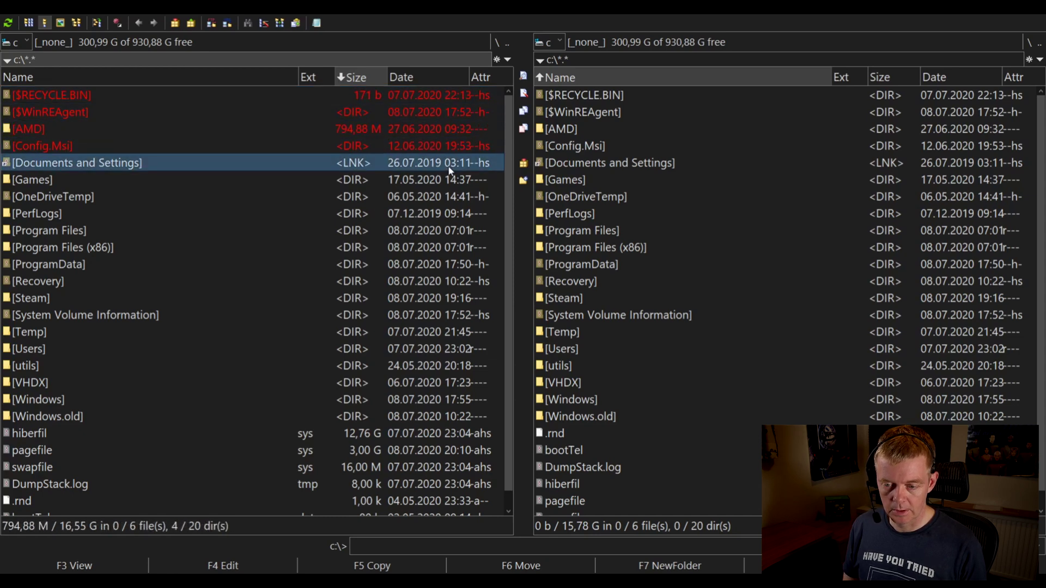
{"action": "key", "text": "space"}
{"action": "key", "text": "Down"}
{"action": "key", "text": "space"}
{"action": "key", "text": "Down"}
{"action": "key", "text": "space"}
{"action": "key", "text": "Down"}
{"action": "key", "text": "space"}
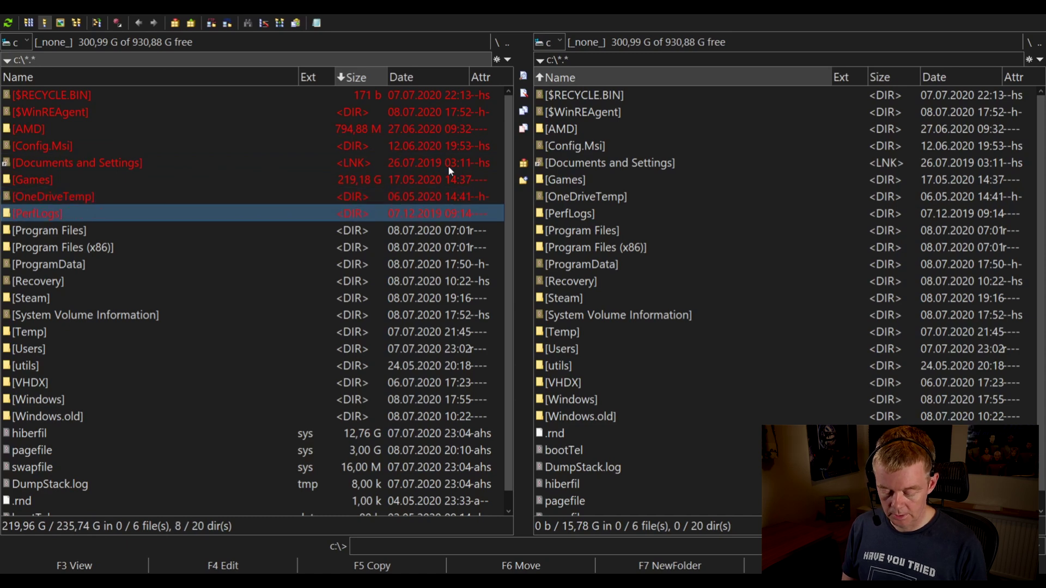
Calculate the sizes of all folders on C: with Alt+Shift+Enter.
{"action": "key", "text": "alt+shift+Return"}
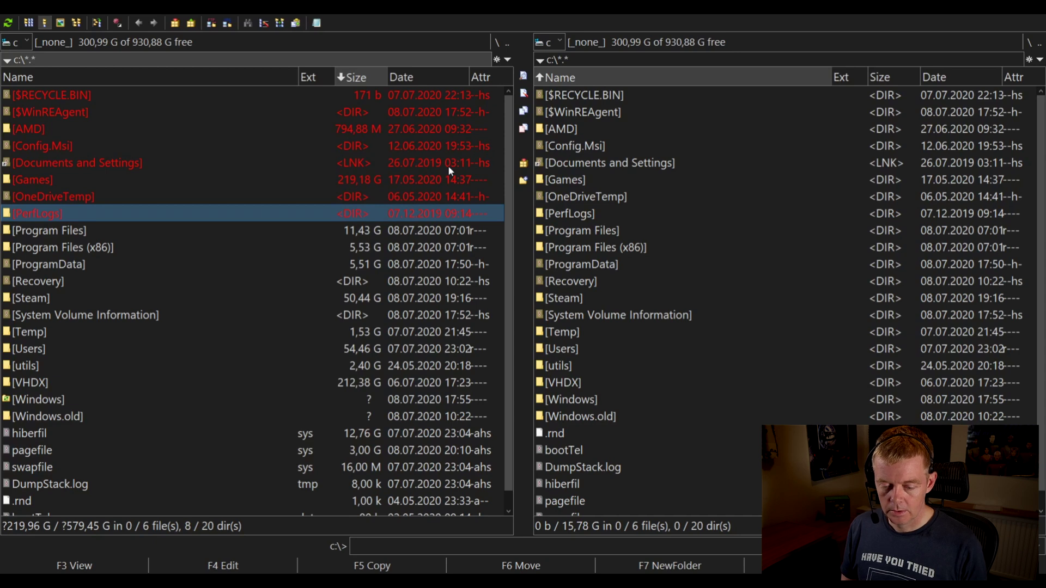
{"action": "key", "text": "Down"}
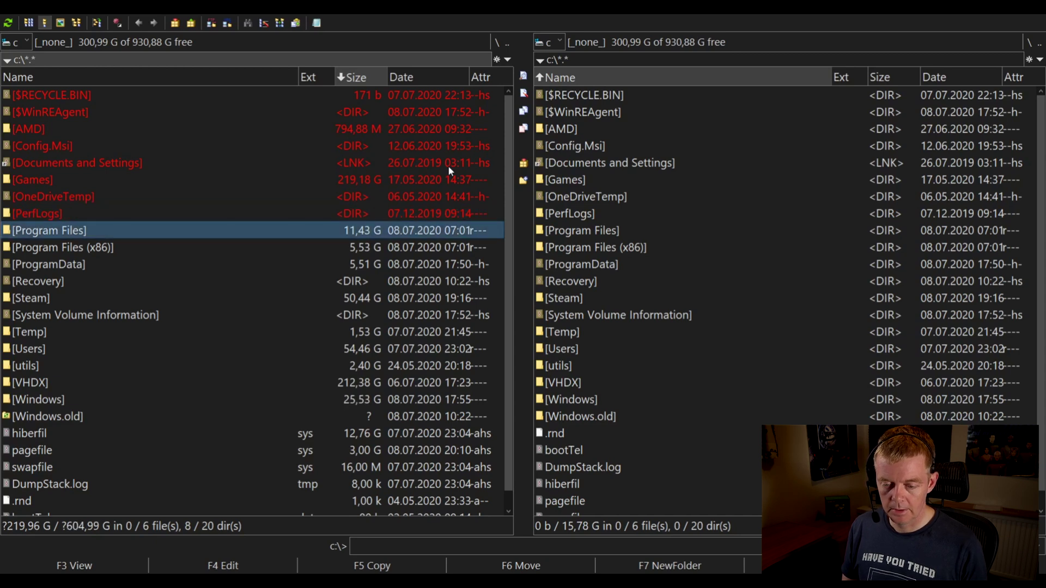
{"action": "key", "text": "Down"}
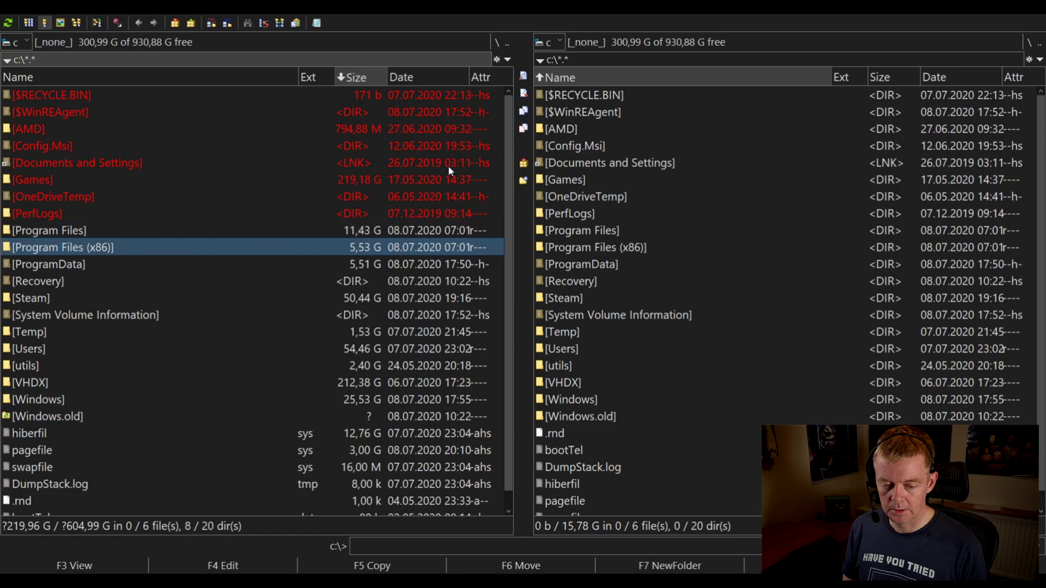
{"action": "key", "text": "Down"}
{"action": "key", "text": "Down"}
{"action": "key", "text": "Down"}
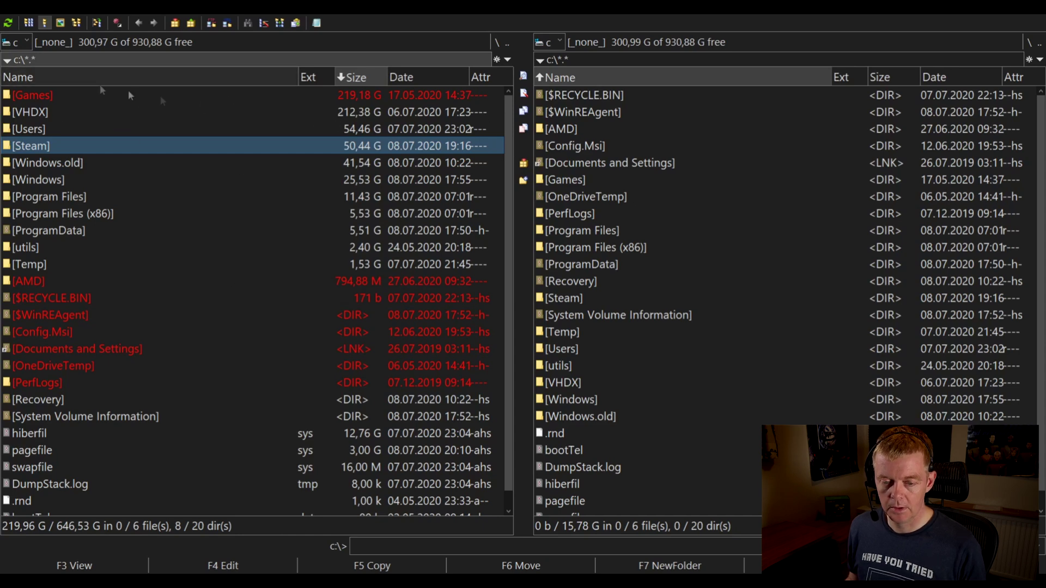
Unmark all eight marked folders, then show the Games folder in the right panel.
{"action": "left_click", "coordinate": [117, 99]}
{"action": "right_click", "coordinate": [93, 97]}
{"action": "right_click", "coordinate": [71, 281]}
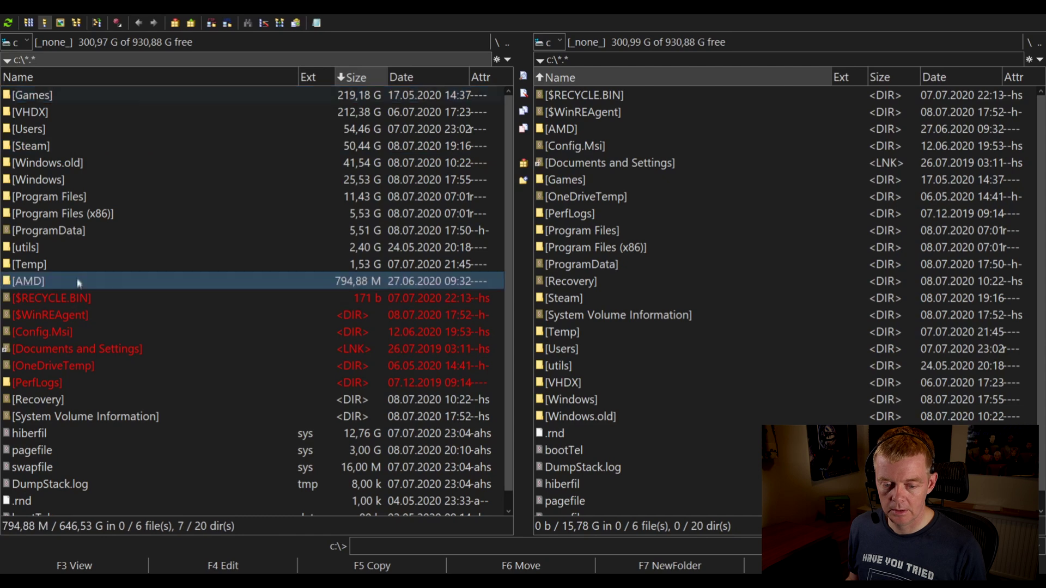
{"action": "right_click", "coordinate": [71, 298]}
{"action": "right_click", "coordinate": [71, 315]}
{"action": "right_click", "coordinate": [71, 332]}
{"action": "right_click", "coordinate": [71, 349]}
{"action": "right_click", "coordinate": [71, 365]}
{"action": "right_click", "coordinate": [71, 383]}
{"action": "right_click", "coordinate": [70, 399]}
{"action": "left_click", "coordinate": [113, 97]}
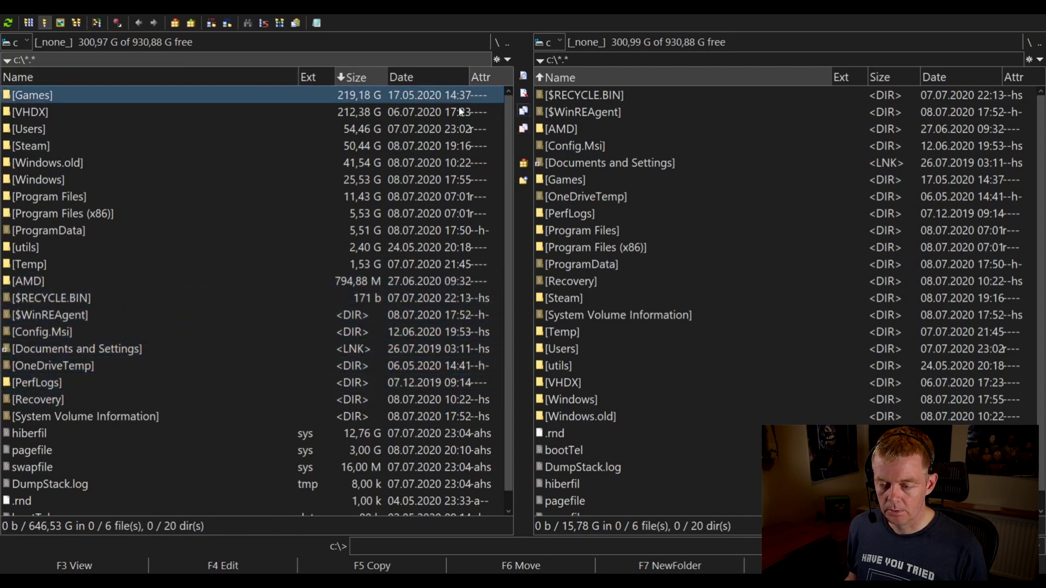
{"action": "double_click", "coordinate": [600, 186]}
Compare the sizes of Destiny 2, Diablo III and RedDeadRedemptionII, leaving only Destiny 2 marked for deletion.
{"action": "left_click", "coordinate": [607, 113]}
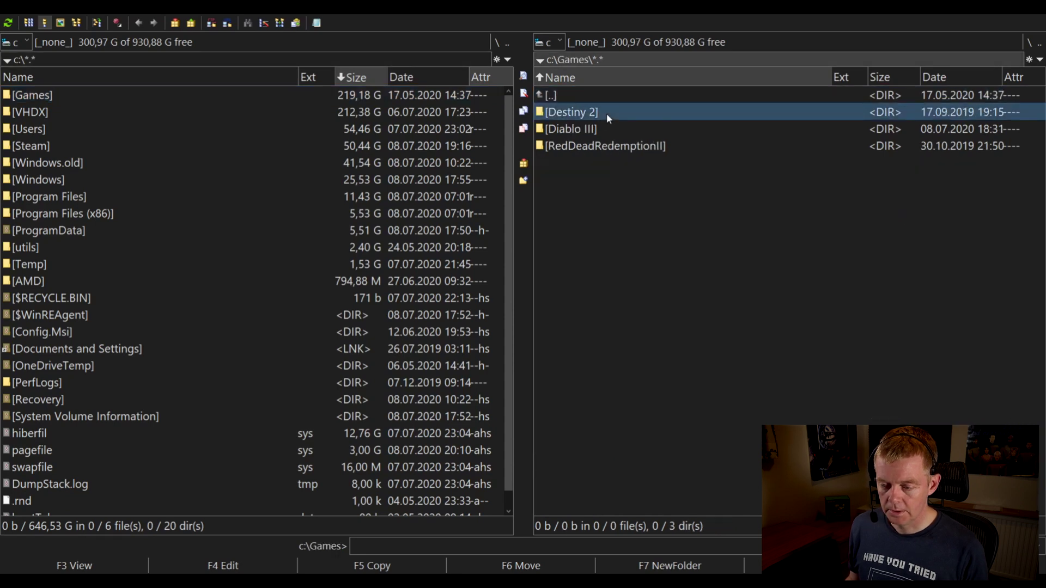
{"action": "key", "text": "space"}
{"action": "key", "text": "space"}
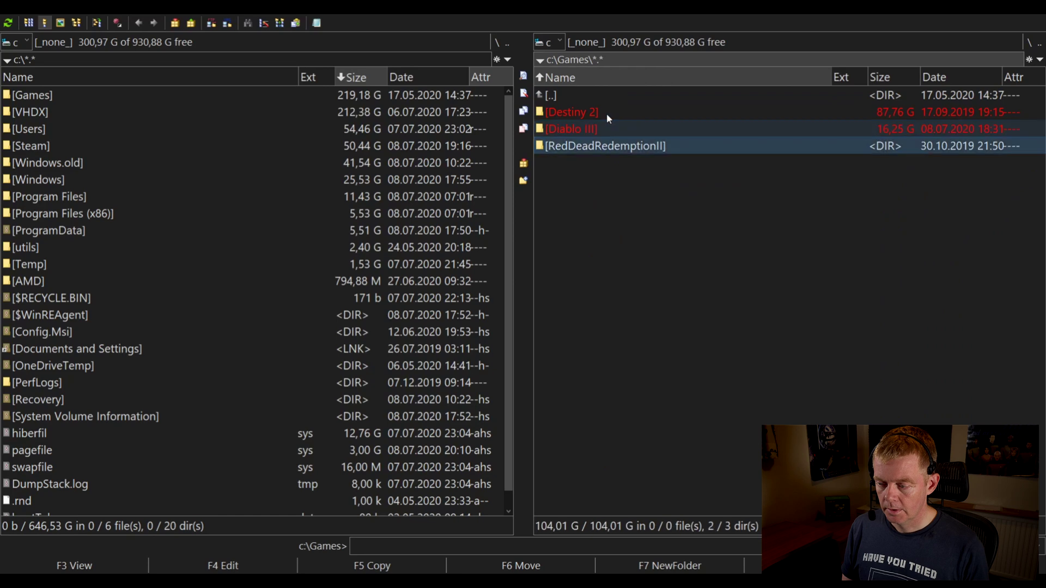
{"action": "key", "text": "space"}
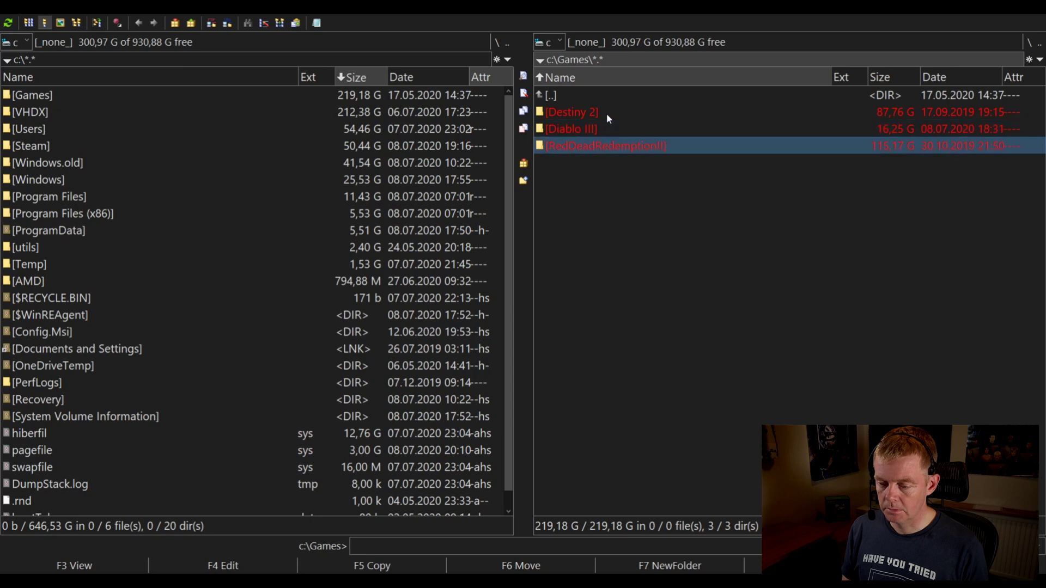
{"action": "key", "text": "space"}
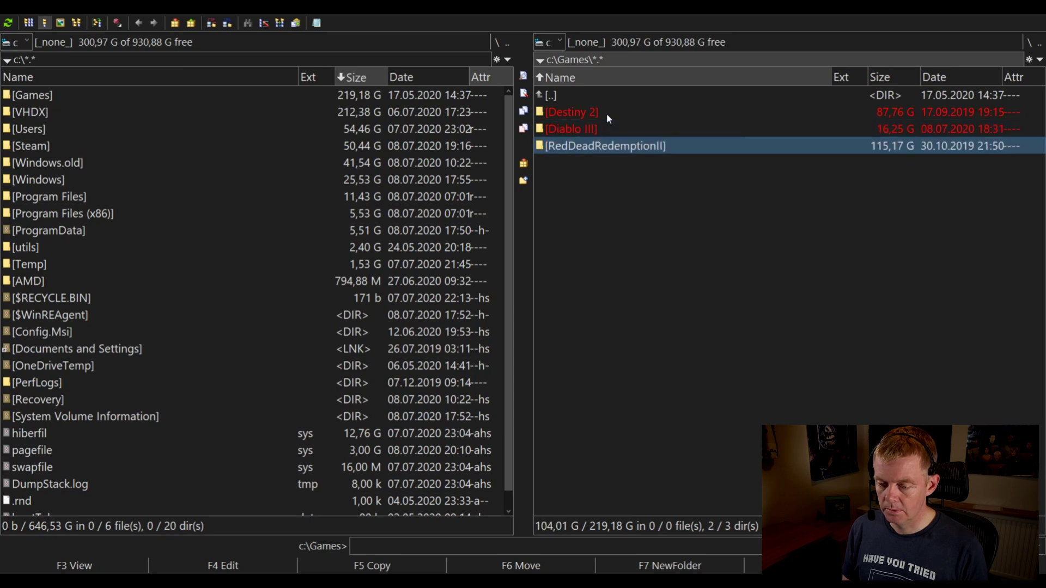
{"action": "key", "text": "Up"}
{"action": "key", "text": "space"}
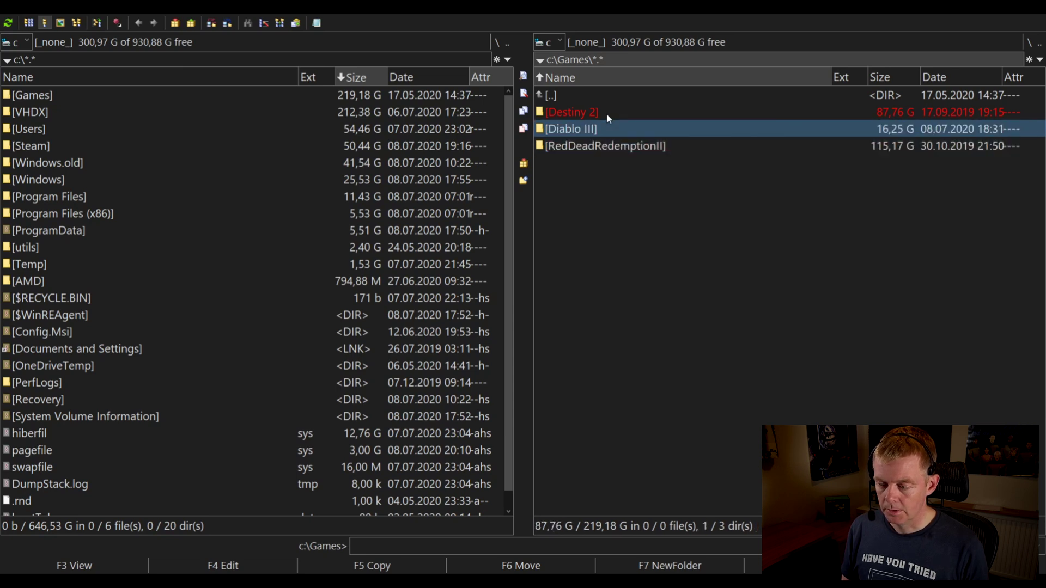
{"action": "key", "text": "Up"}
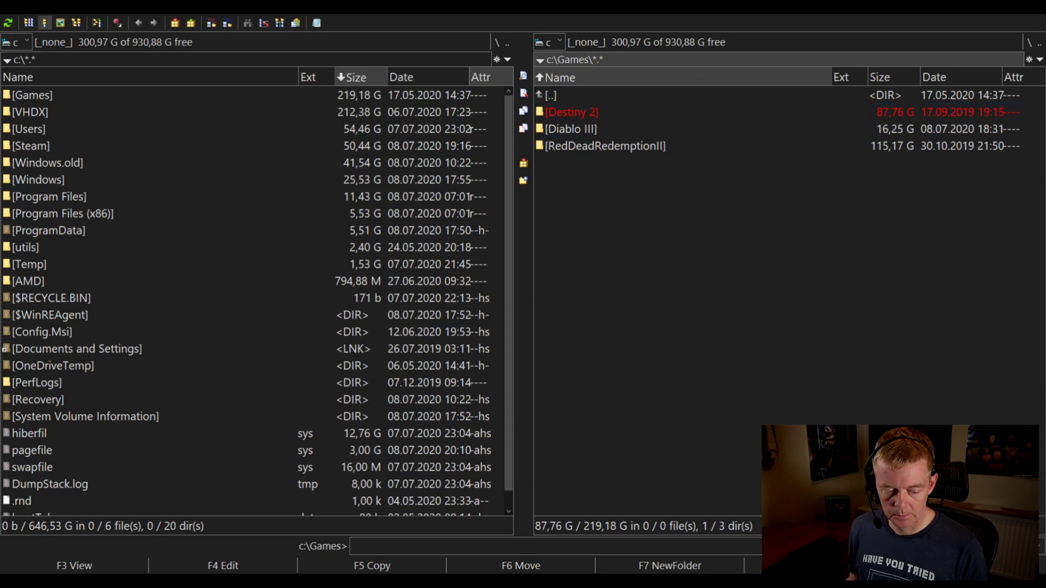
{"action": "left_click", "coordinate": [604, 116]}
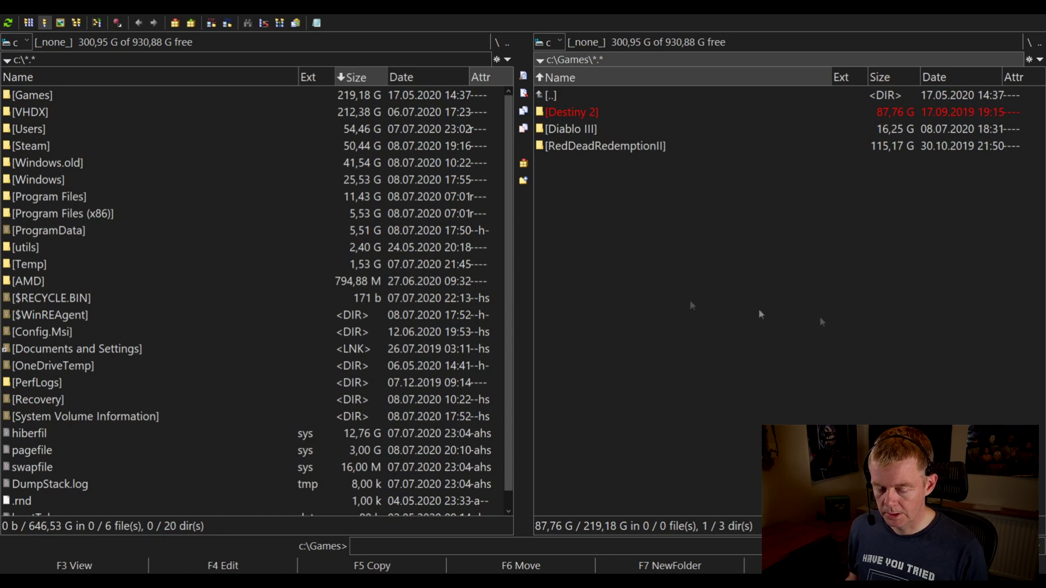
{"action": "left_click", "coordinate": [591, 315]}
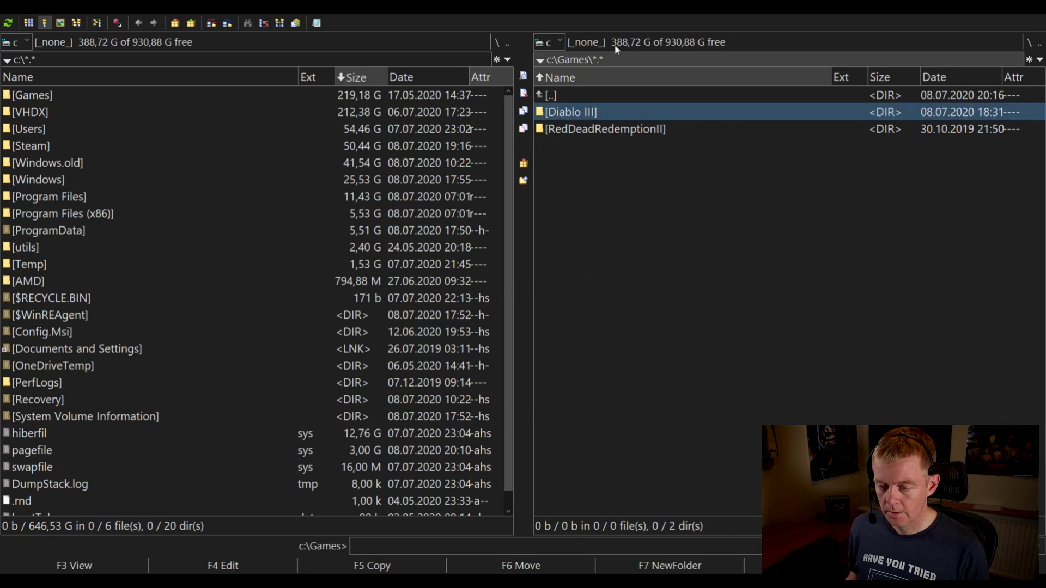
Return the right panel to C:\, open Users, compute subfolder sizes and enter the profile folder (46,89 G).
{"action": "left_click", "coordinate": [572, 101]}
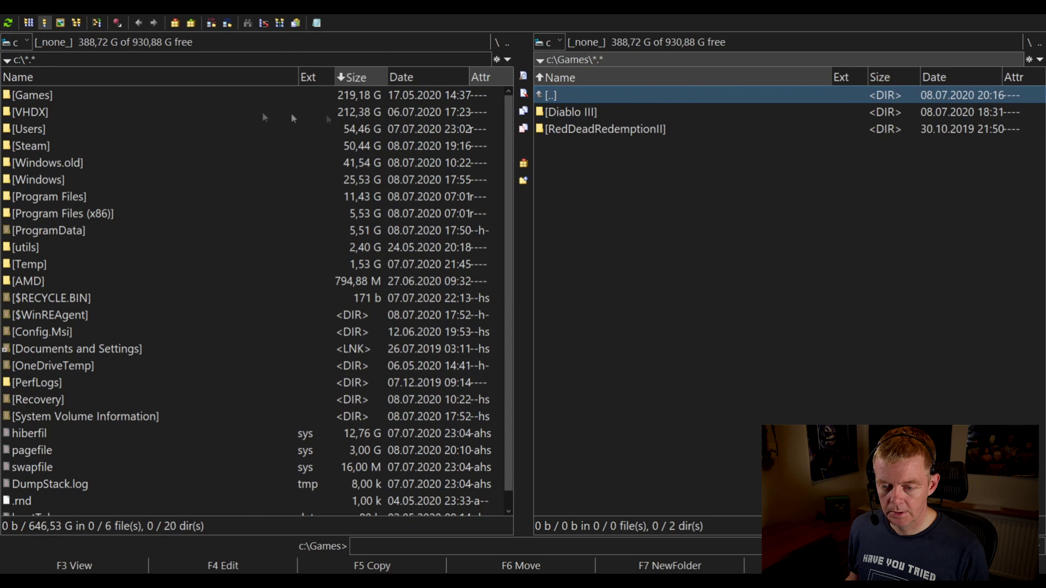
{"action": "left_click", "coordinate": [316, 129]}
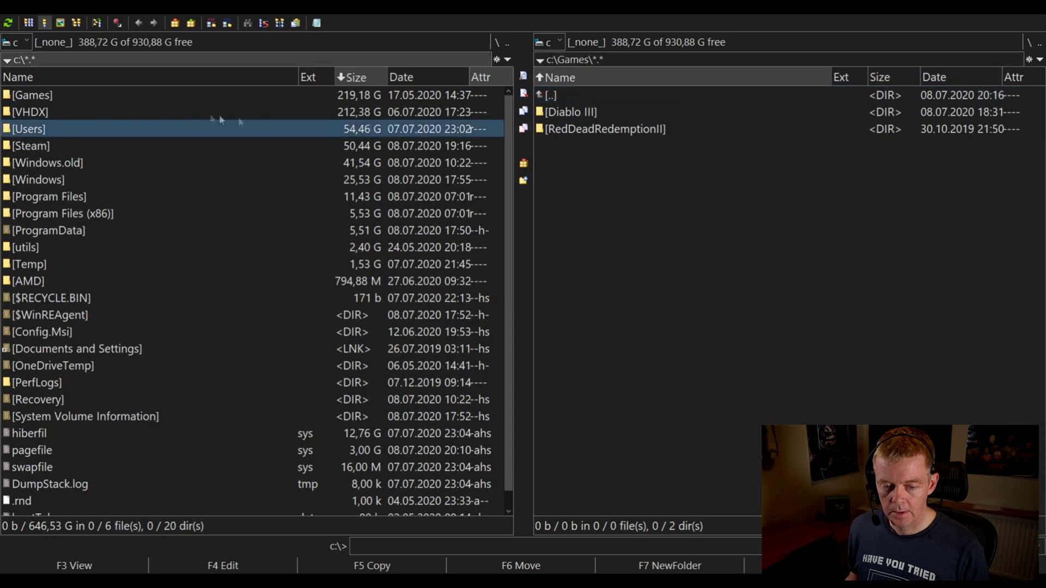
{"action": "left_click", "coordinate": [47, 113]}
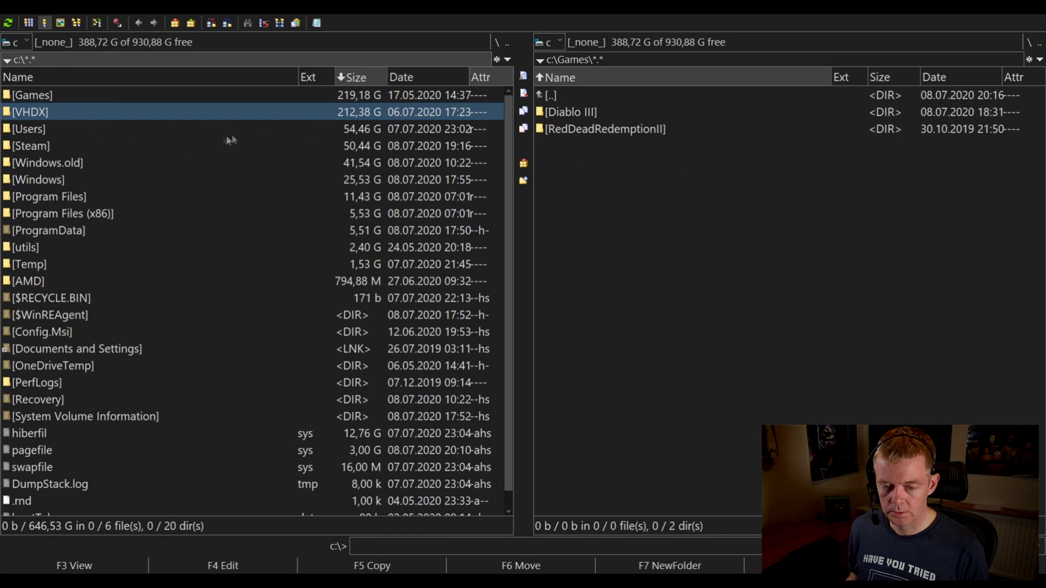
{"action": "double_click", "coordinate": [585, 101]}
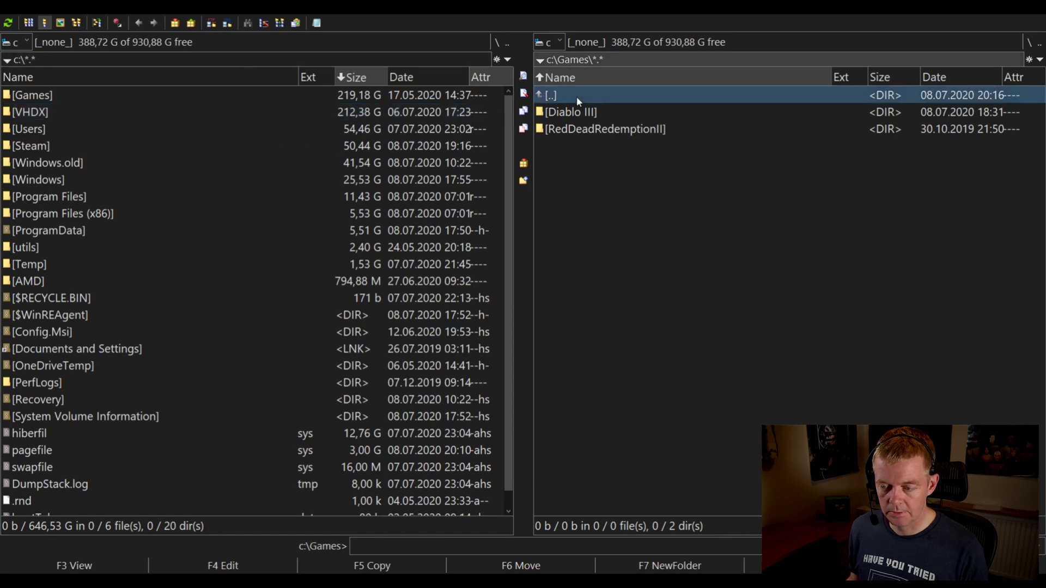
{"action": "double_click", "coordinate": [576, 352]}
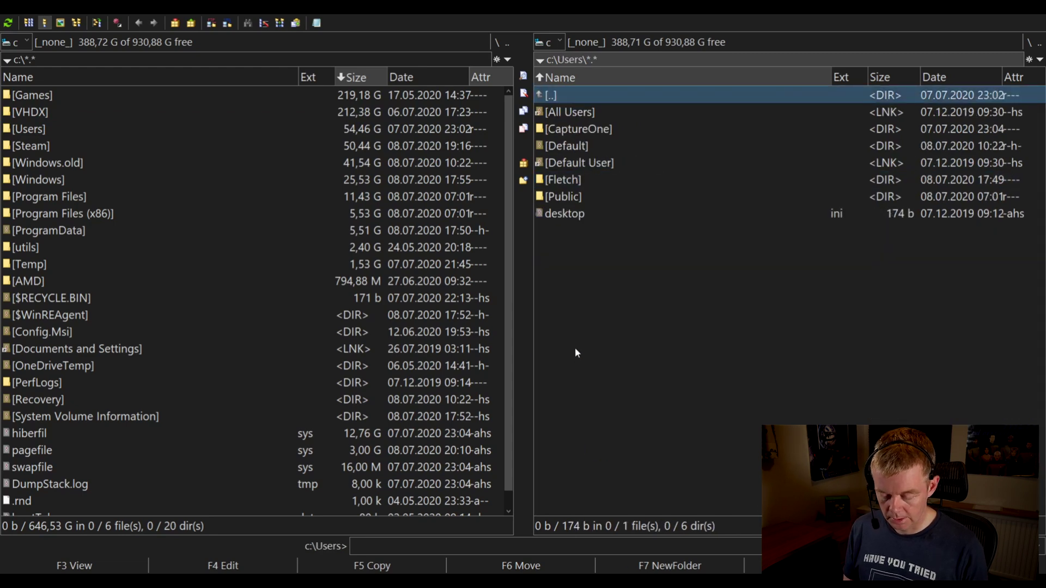
{"action": "key", "text": "alt+shift+Return"}
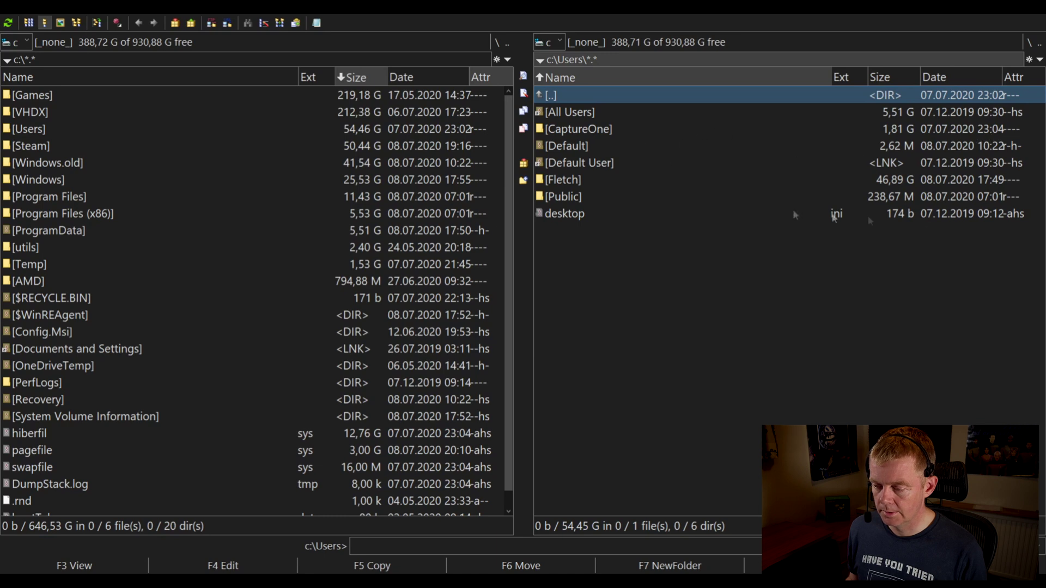
{"action": "double_click", "coordinate": [674, 181]}
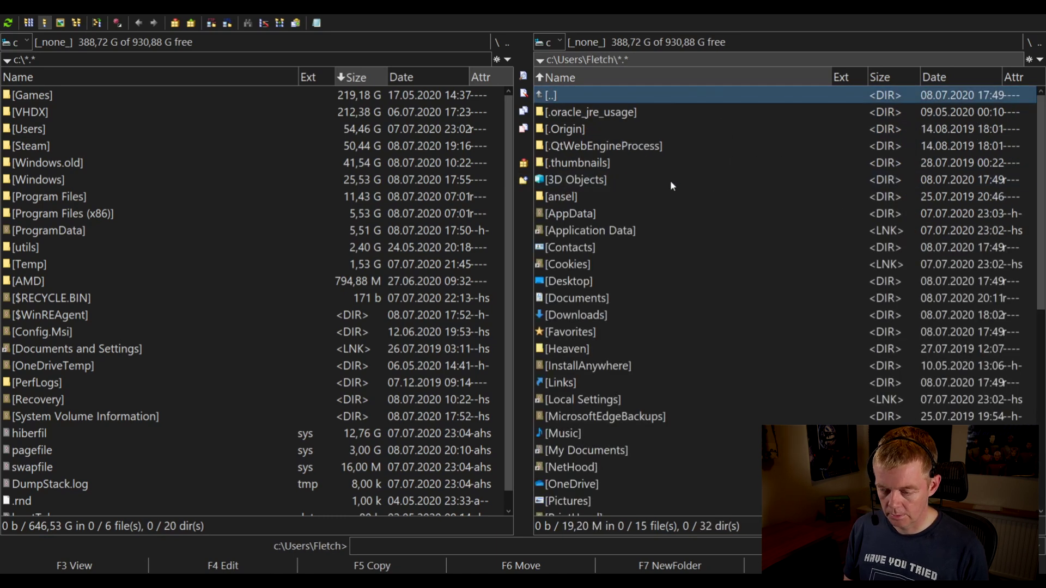
Compute the sizes of the profile's folders and sort them largest first.
{"action": "key", "text": "alt+shift+Return"}
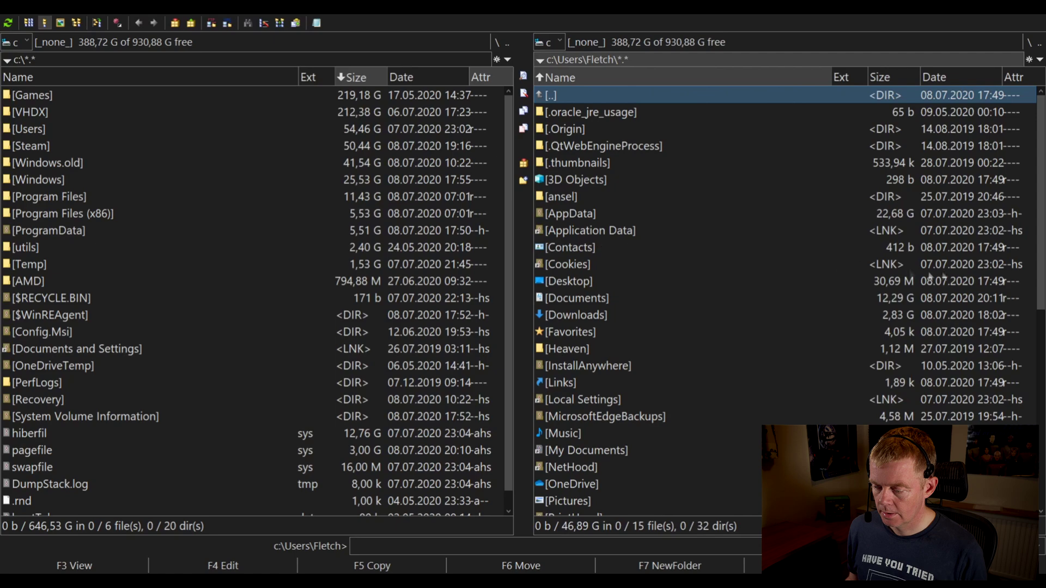
{"action": "scroll", "coordinate": [832, 261], "scroll_direction": "down", "scroll_amount": 3}
{"action": "scroll", "coordinate": [836, 258], "scroll_direction": "up", "scroll_amount": 3}
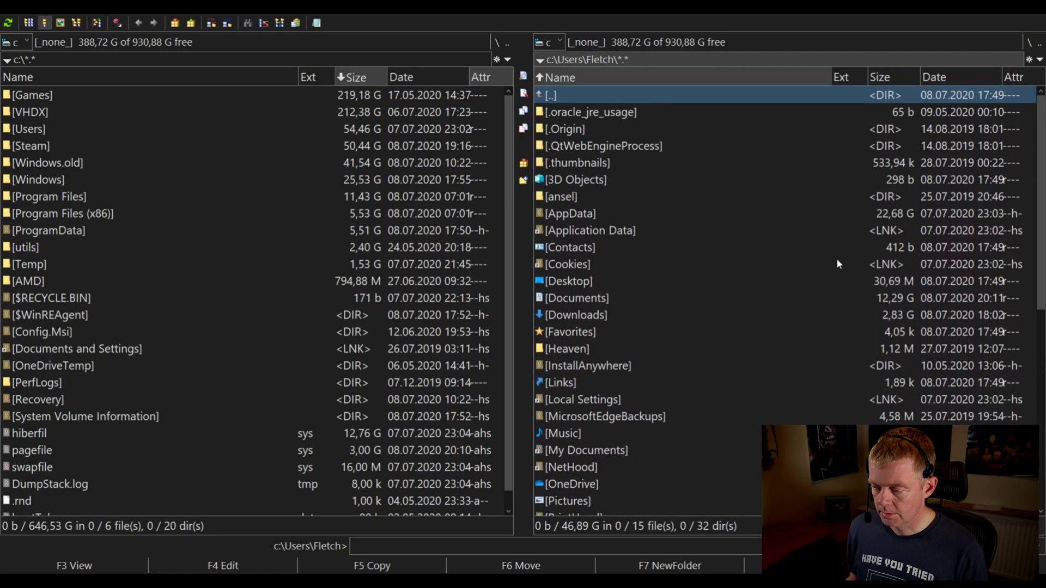
{"action": "scroll", "coordinate": [835, 253], "scroll_direction": "down", "scroll_amount": 4}
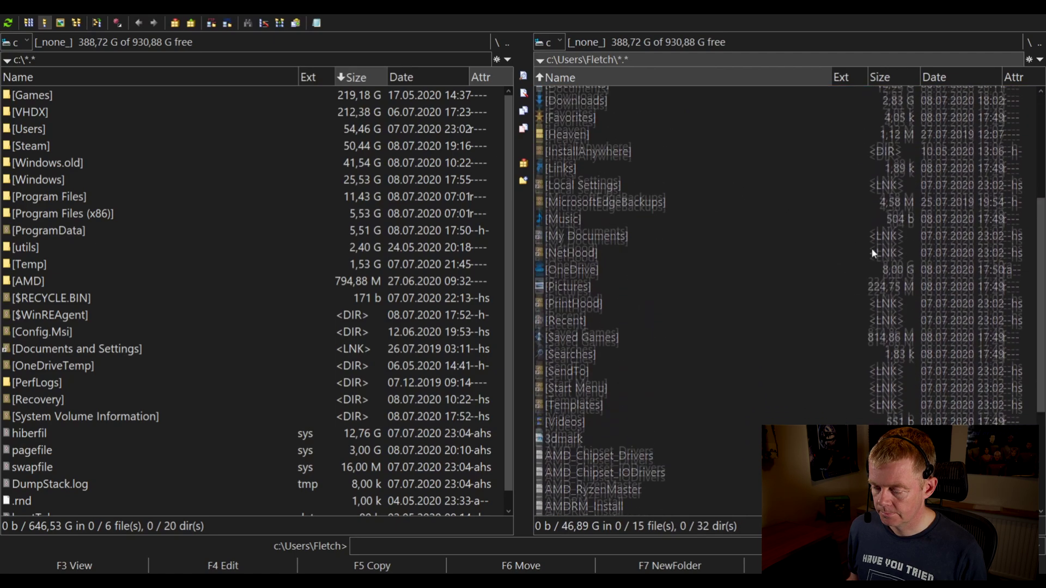
{"action": "scroll", "coordinate": [871, 247], "scroll_direction": "up", "scroll_amount": 4}
{"action": "left_click", "coordinate": [882, 77]}
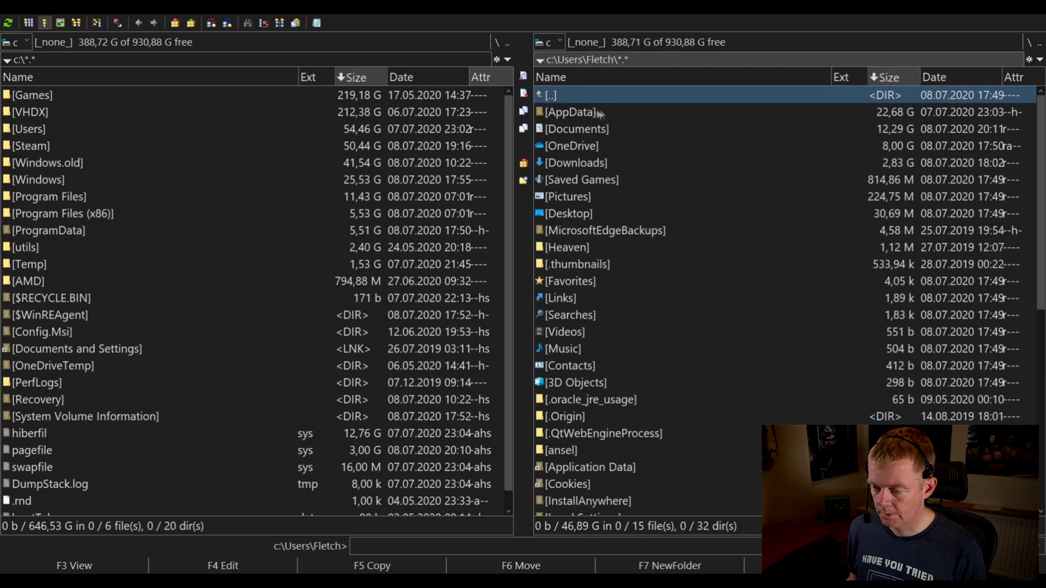
Open AppData\Local, look inside Spotify\Data, then go back up to C:\.
{"action": "double_click", "coordinate": [577, 113]}
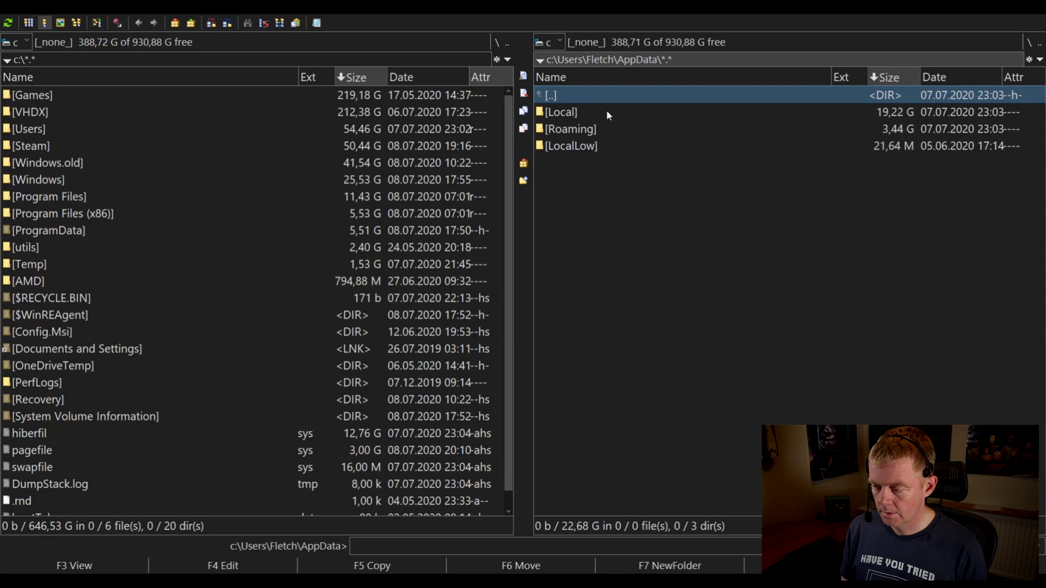
{"action": "double_click", "coordinate": [607, 110]}
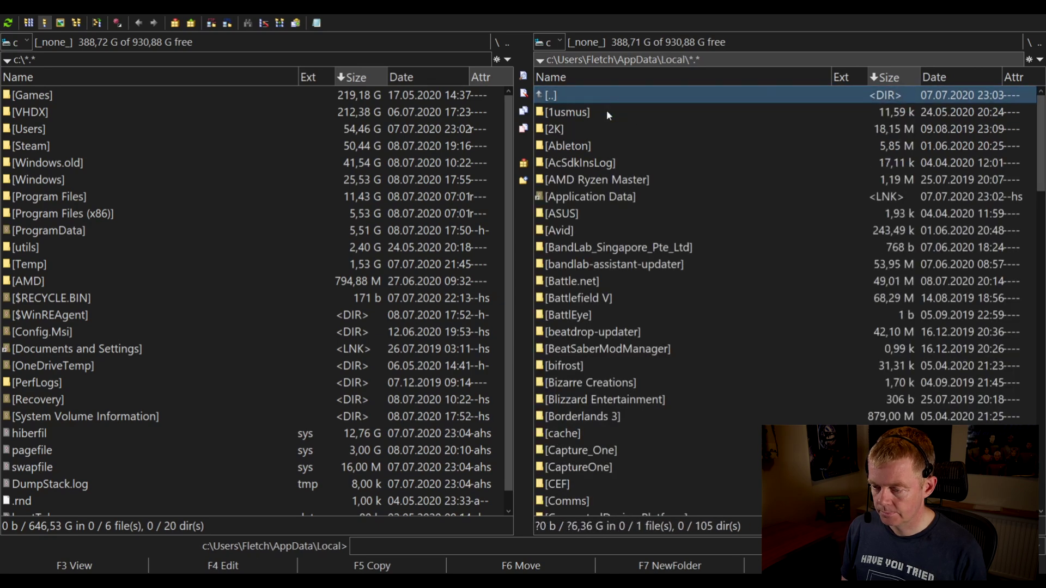
{"action": "left_click", "coordinate": [606, 110]}
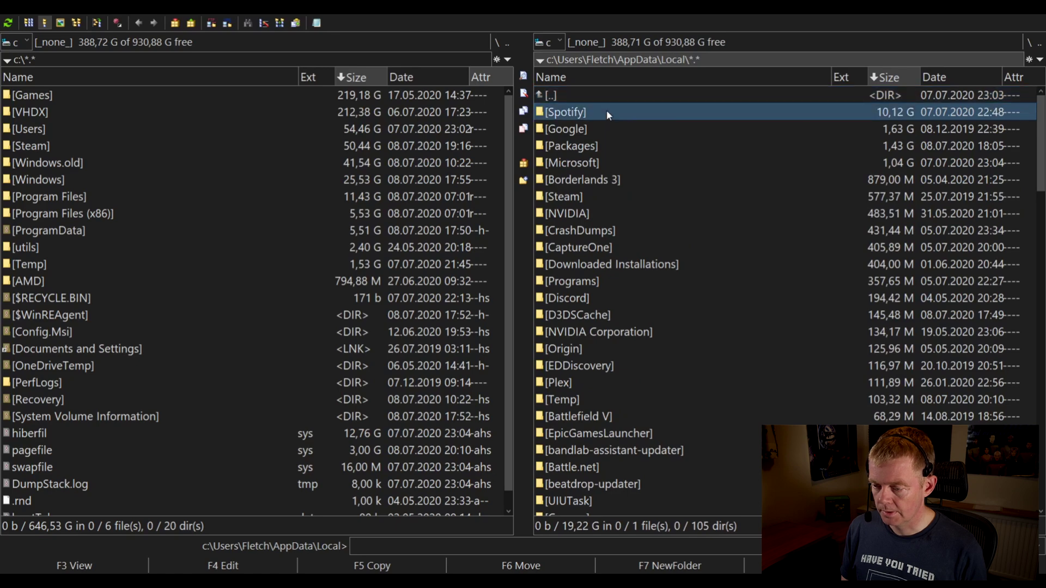
{"action": "key", "text": "Down"}
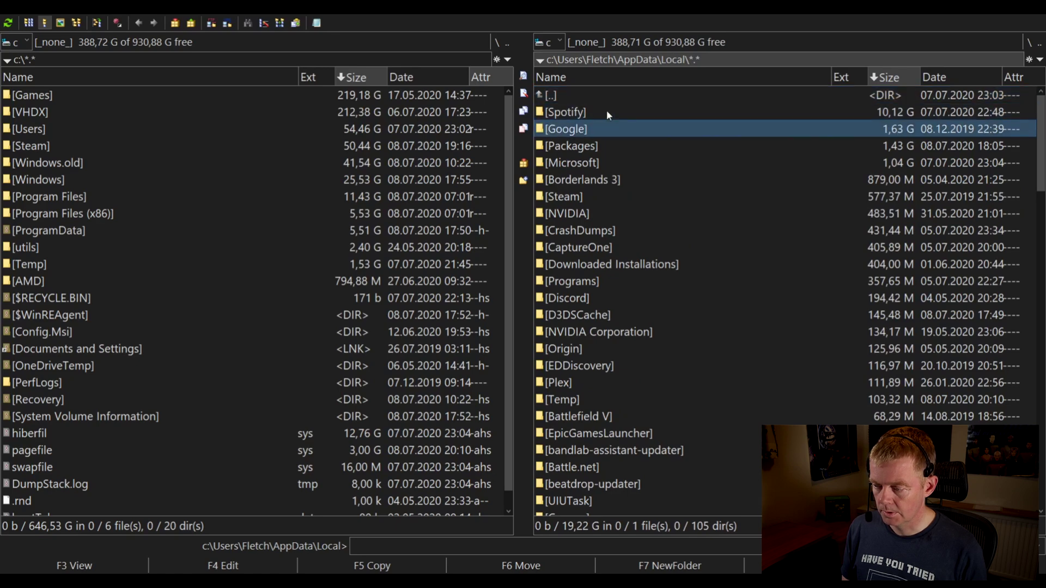
{"action": "double_click", "coordinate": [607, 112]}
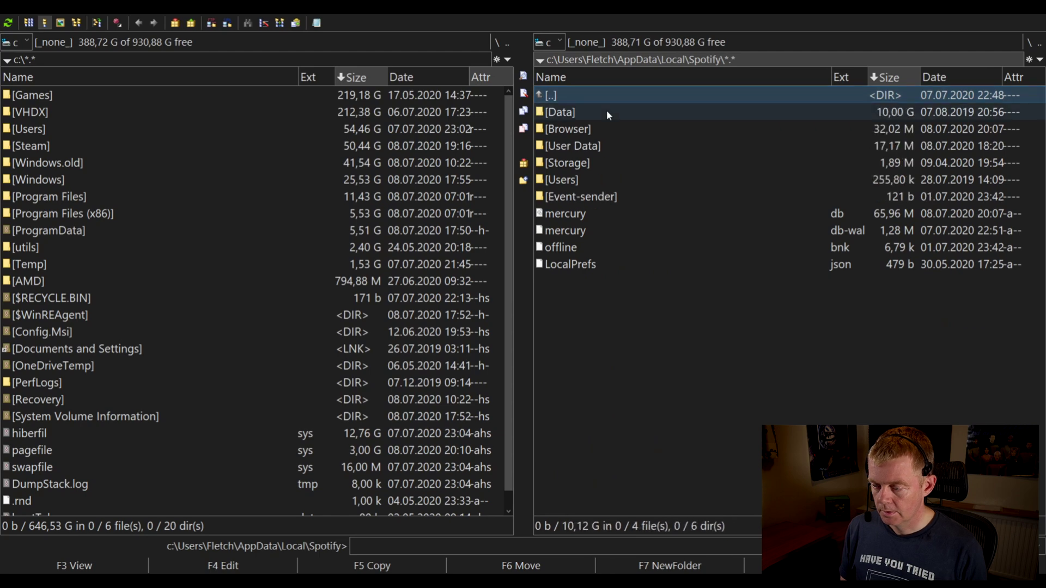
{"action": "double_click", "coordinate": [606, 111]}
{"action": "key", "text": "BackSpace"}
{"action": "key", "text": "BackSpace"}
{"action": "key", "text": "BackSpace"}
{"action": "key", "text": "BackSpace"}
{"action": "key", "text": "BackSpace"}
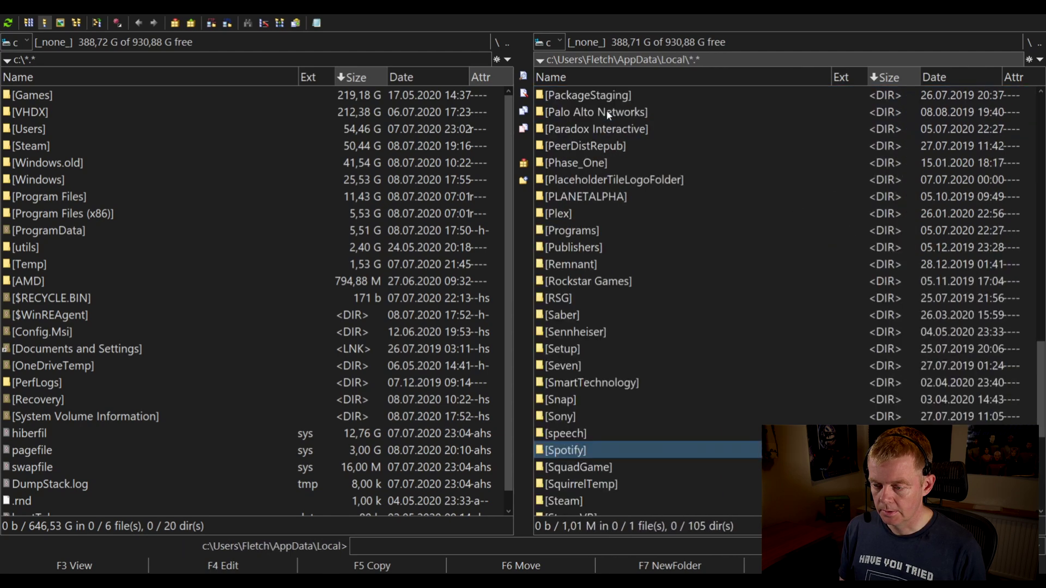
{"action": "key", "text": "BackSpace"}
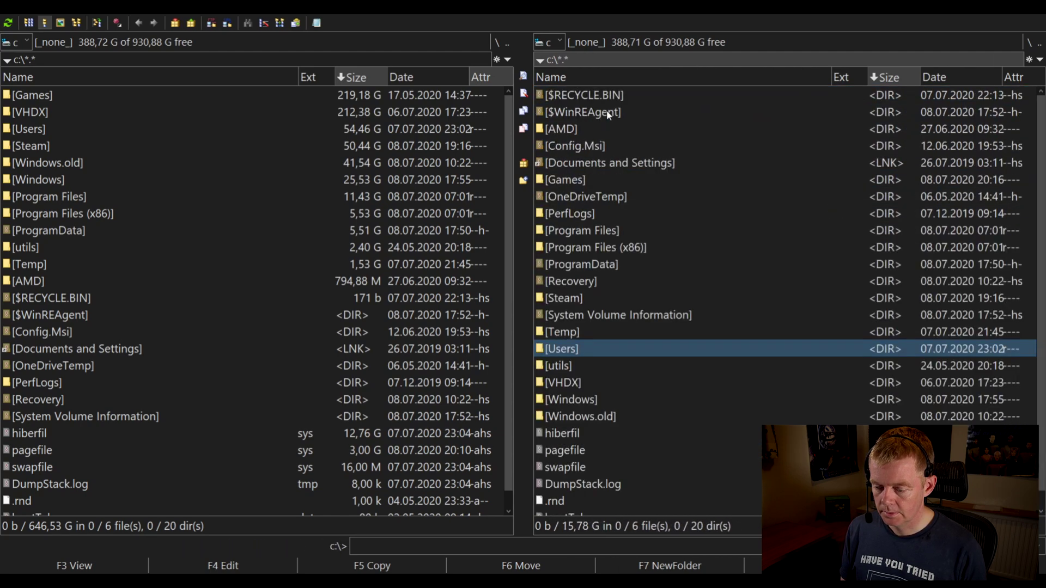
Delete the Windows.old folder from the C:\ root, raising free space to 415,50 G.
{"action": "key", "text": "Down"}
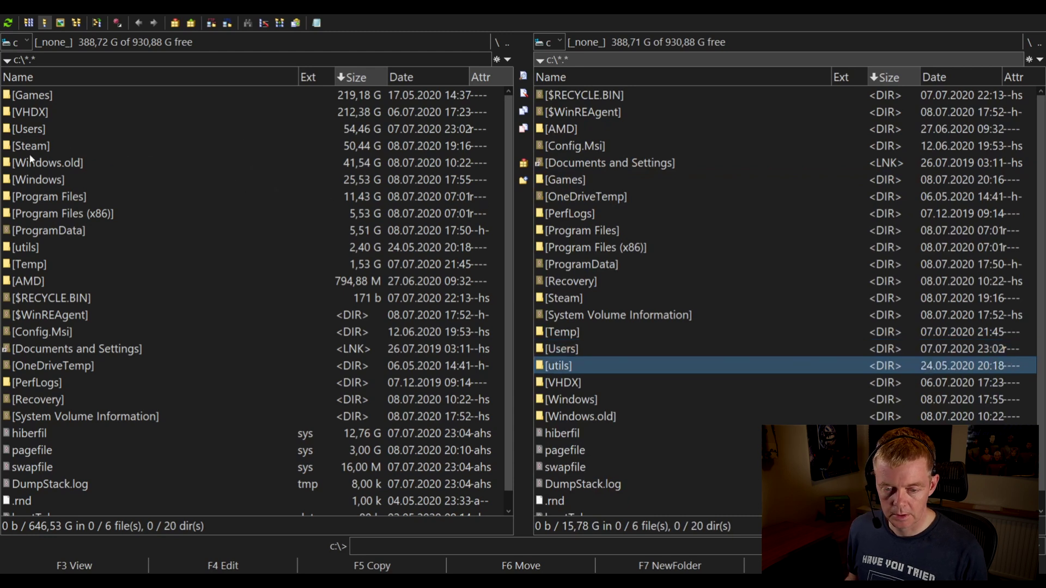
{"action": "left_click", "coordinate": [63, 163]}
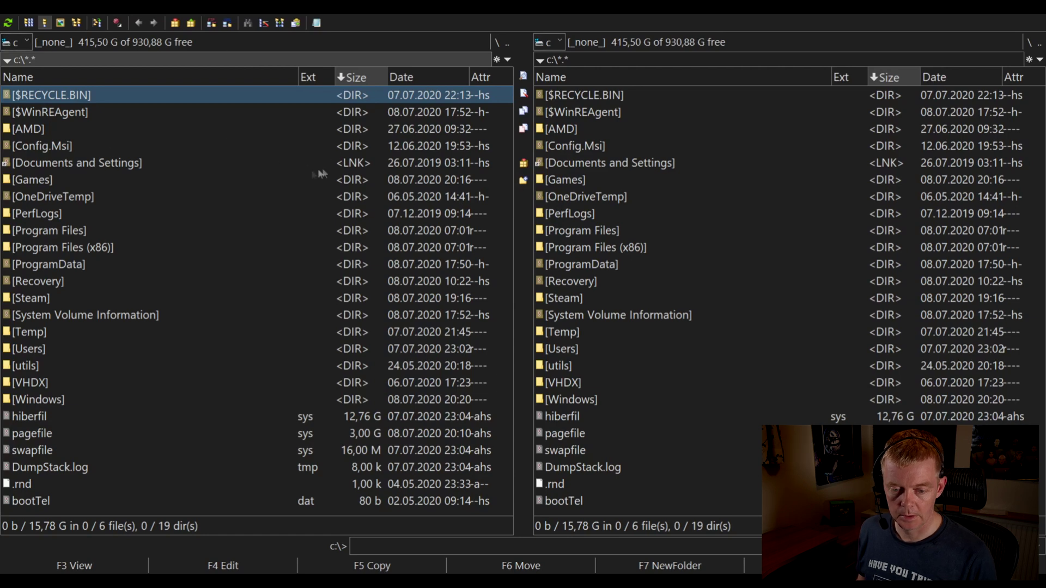
{"action": "left_click", "coordinate": [206, 179]}
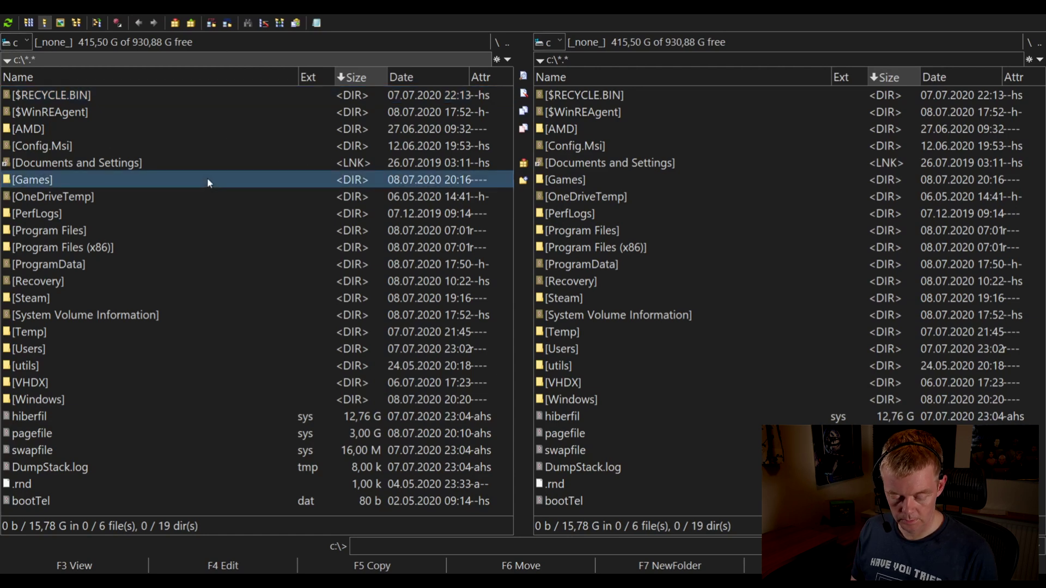
Recompute all C: folder sizes (VHDX 212,38 G, Games 131,42 G), peek inside Temp, then return.
{"action": "key", "text": "alt+shift+Return"}
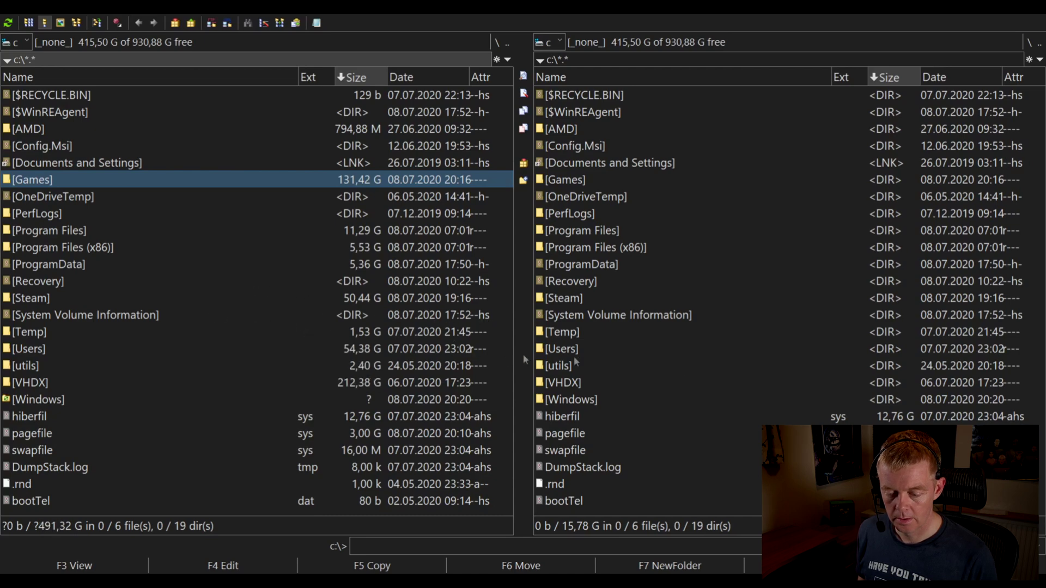
{"action": "double_click", "coordinate": [581, 335]}
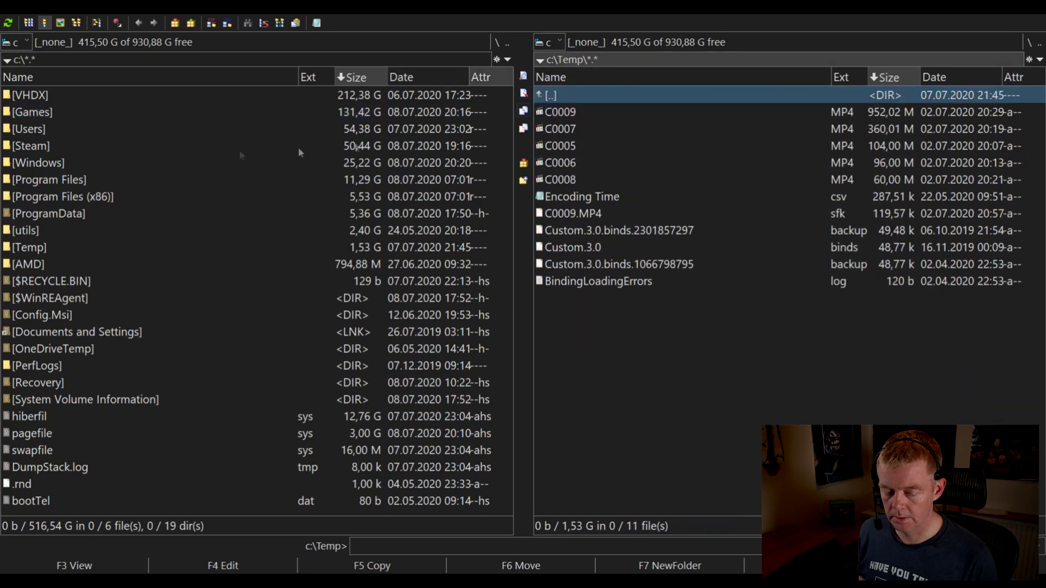
{"action": "double_click", "coordinate": [562, 102]}
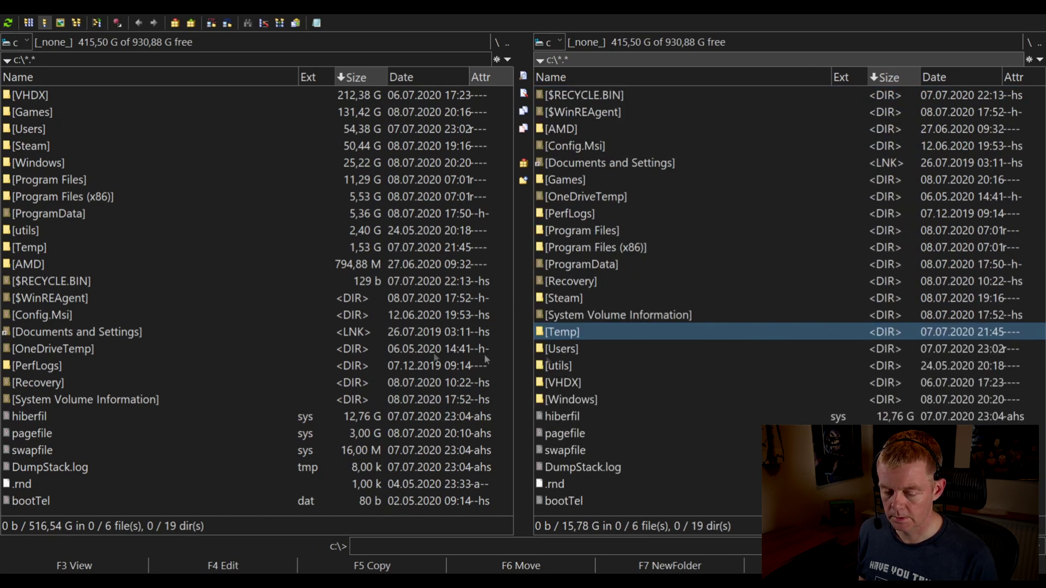
Open Steam\steamapps\common, computing folder sizes at each level, and mark DOOMEternal.
{"action": "double_click", "coordinate": [583, 299]}
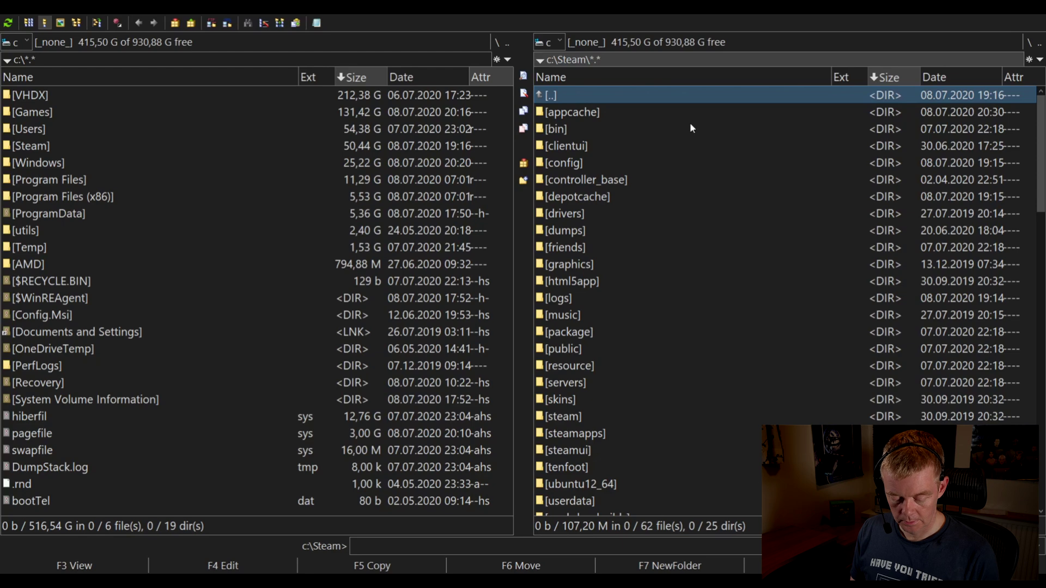
{"action": "key", "text": "alt+shift+Return"}
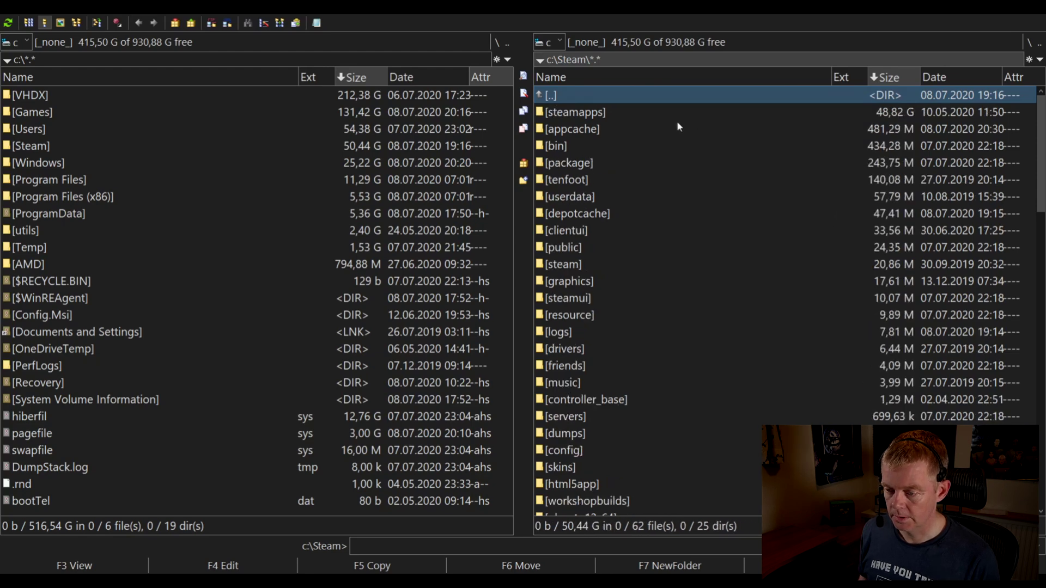
{"action": "double_click", "coordinate": [673, 118]}
{"action": "key", "text": "alt+shift+Return"}
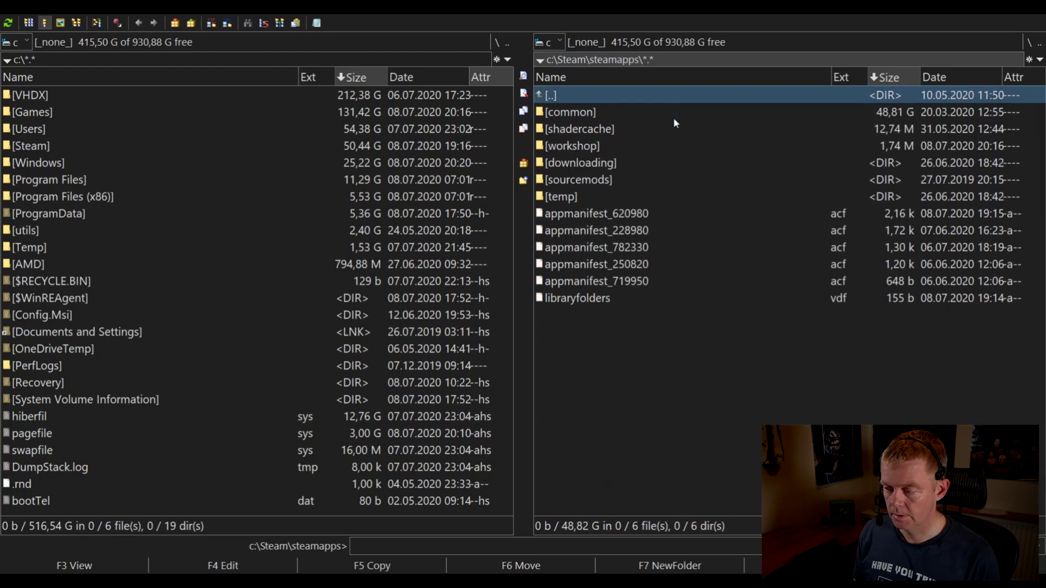
{"action": "double_click", "coordinate": [674, 118]}
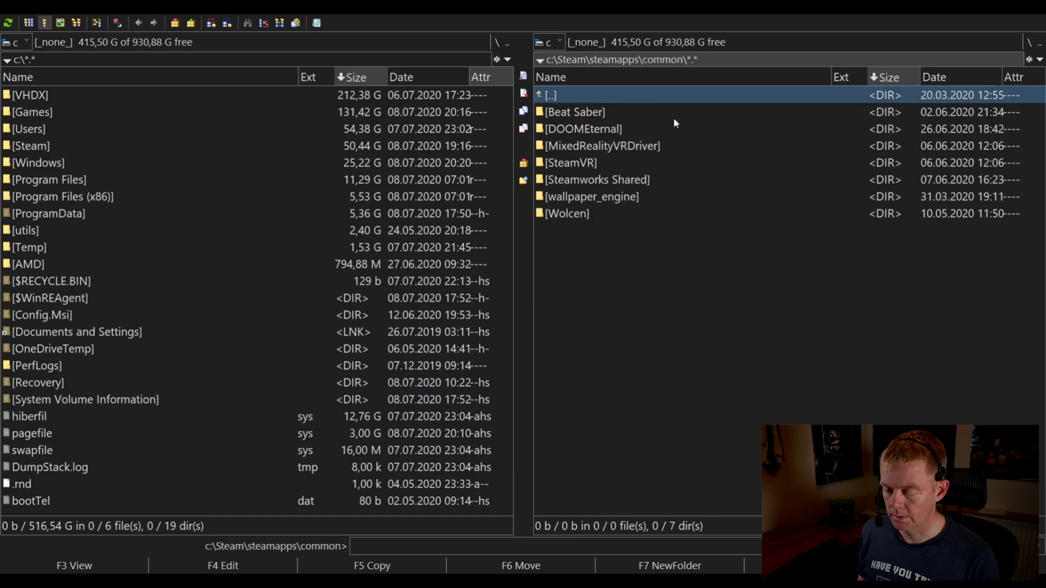
{"action": "key", "text": "alt+shift+Return"}
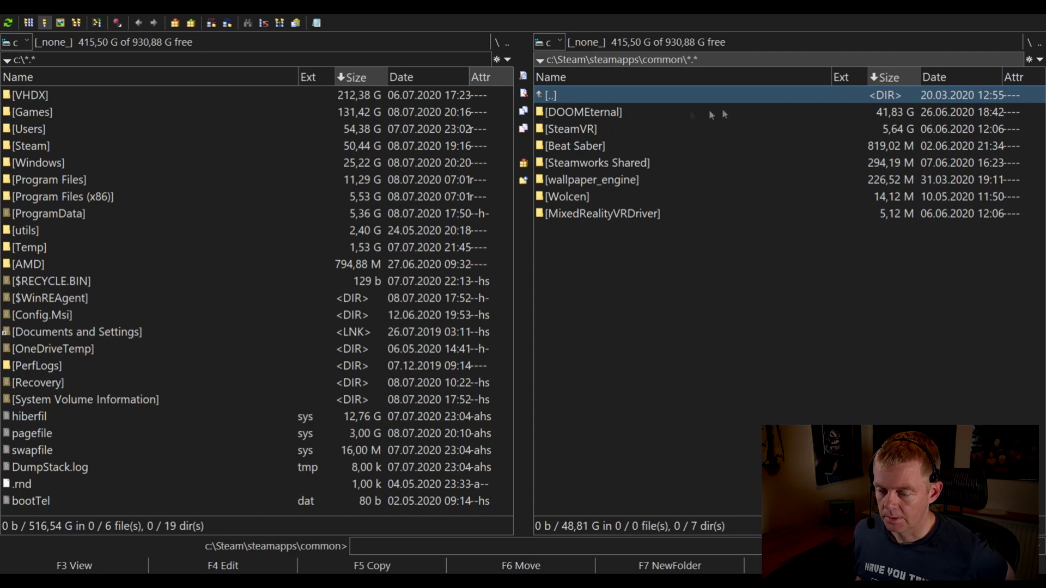
{"action": "left_click", "coordinate": [609, 113]}
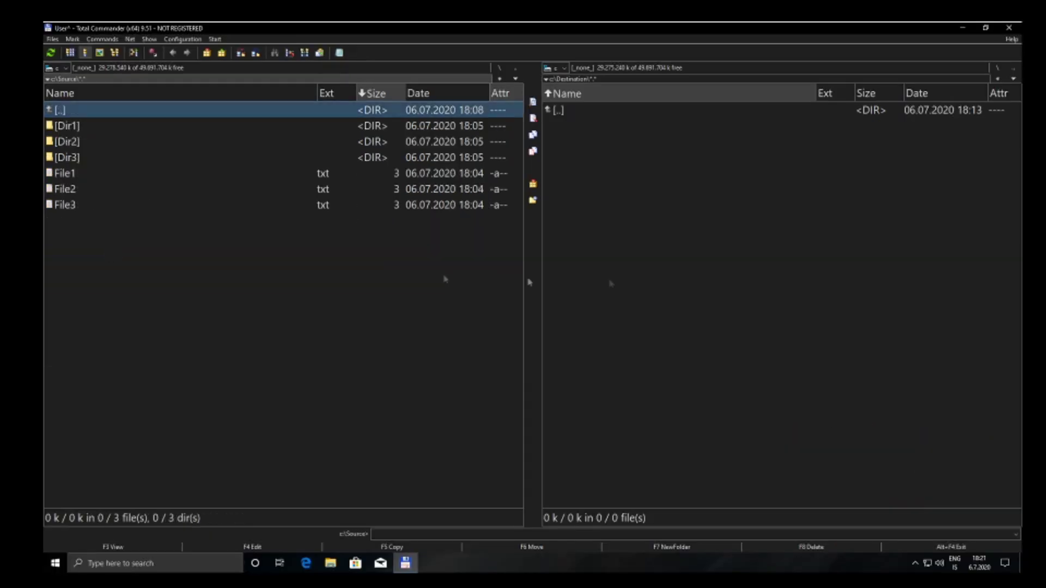
Open c:\Destination opposite c:\Source, check Dir2's contents, and bring up the Commands menu.
{"action": "left_click", "coordinate": [593, 114]}
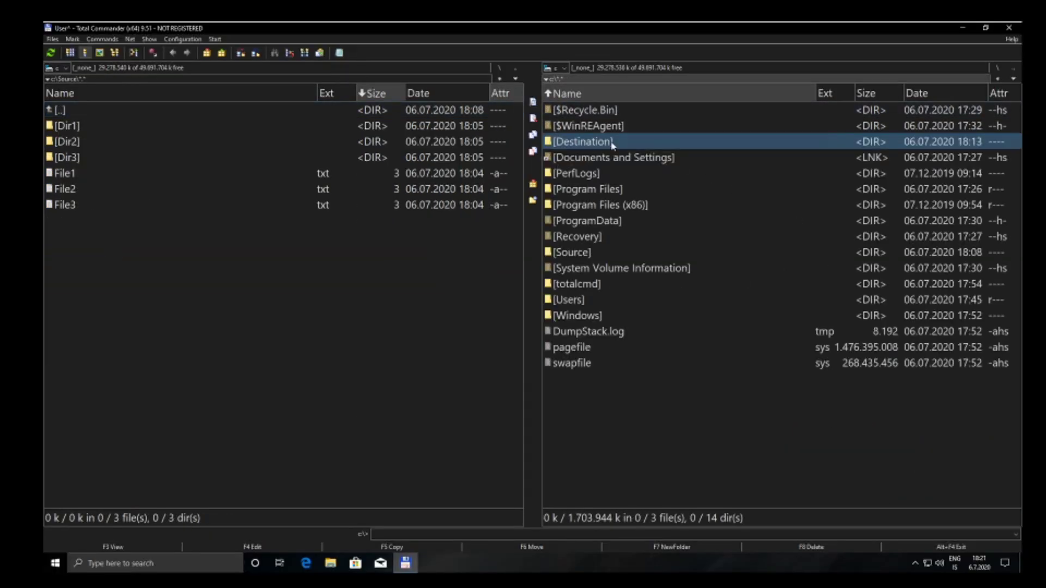
{"action": "double_click", "coordinate": [612, 143]}
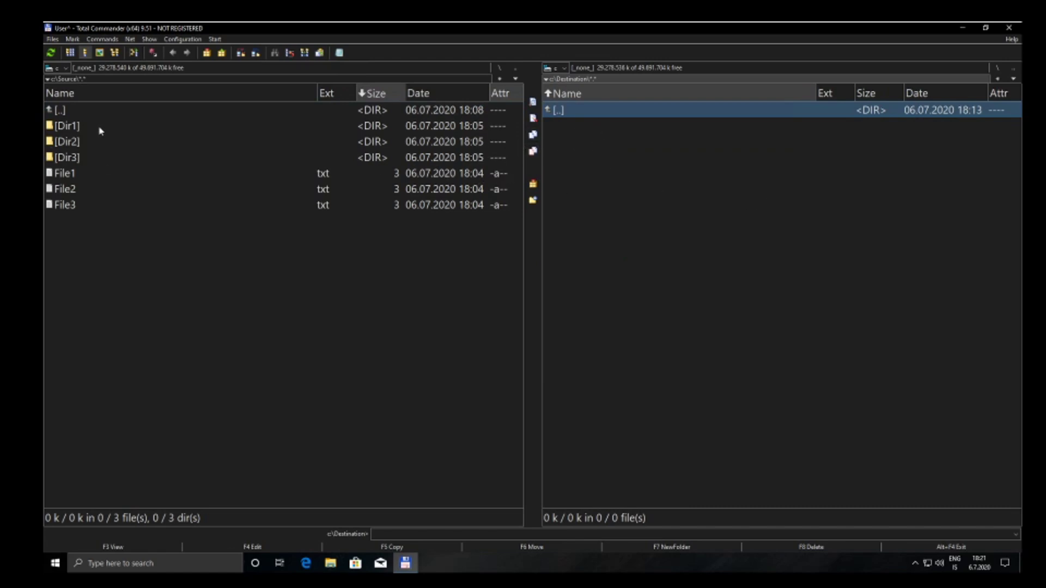
{"action": "left_click_drag", "start_coordinate": [101, 131], "coordinate": [112, 229]}
{"action": "left_click", "coordinate": [145, 220]}
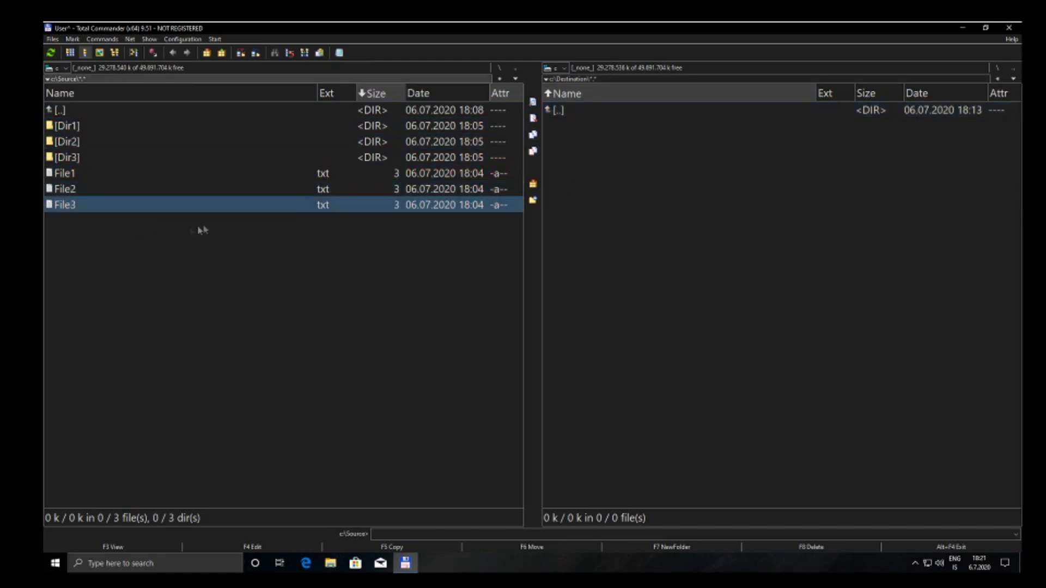
{"action": "double_click", "coordinate": [124, 143]}
{"action": "double_click", "coordinate": [117, 113]}
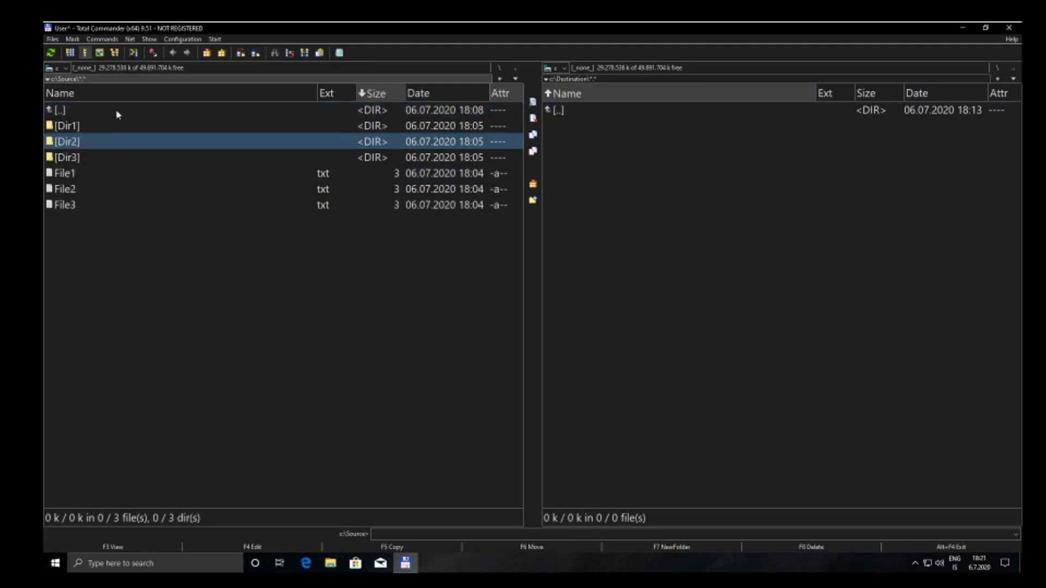
{"action": "left_click", "coordinate": [103, 39]}
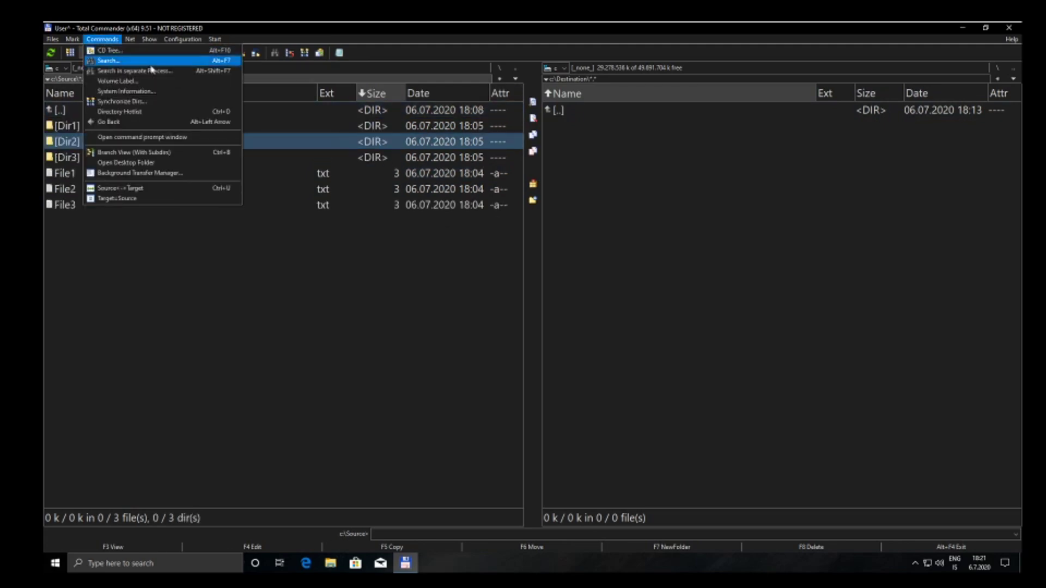
Start Synchronize Dirs, turn off asymmetric mode, toggle subdirectories, and compare c:\Source with c:\Destination.
{"action": "left_click", "coordinate": [156, 103]}
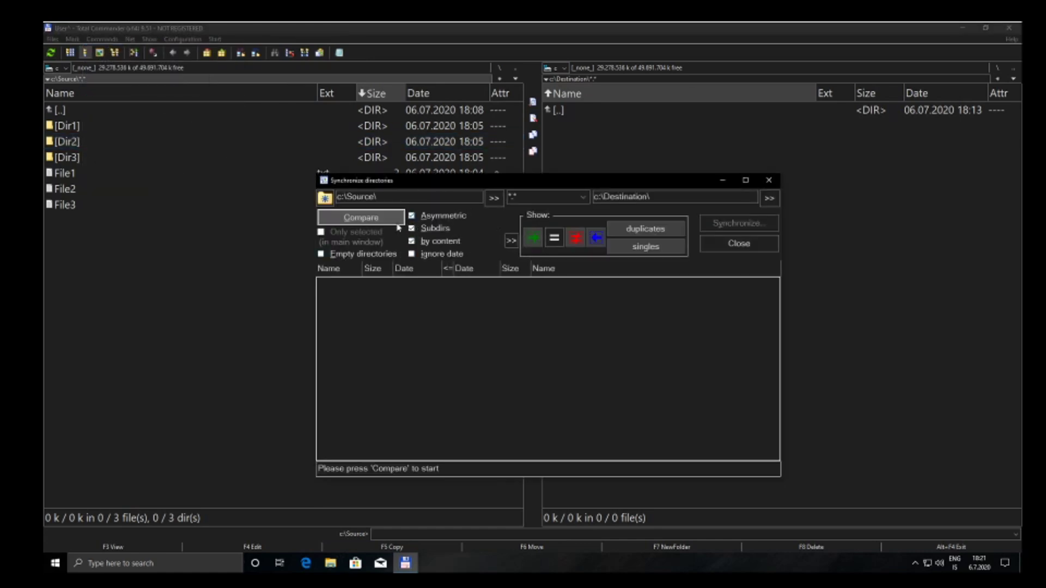
{"action": "left_click", "coordinate": [412, 216]}
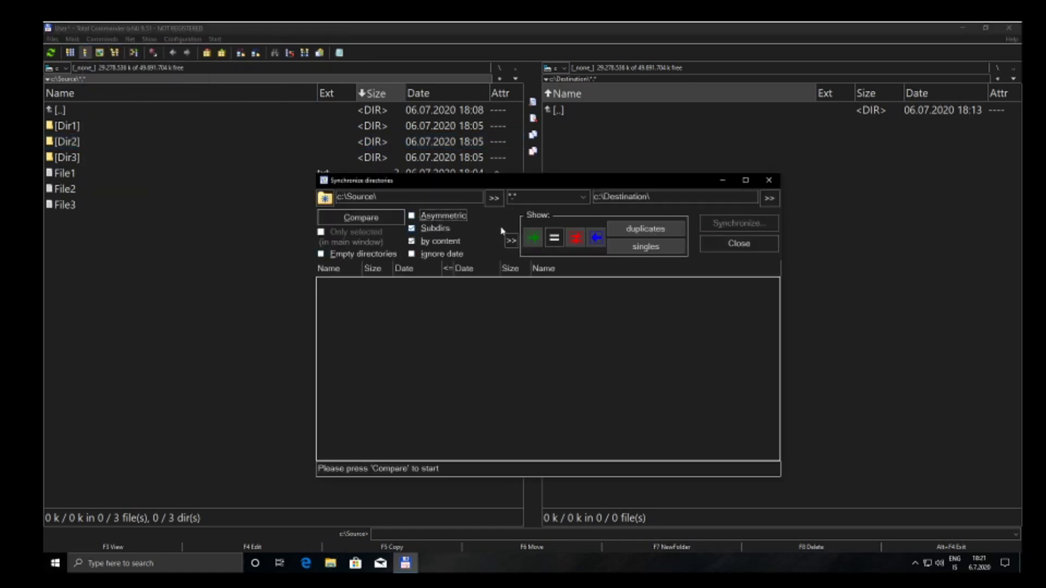
{"action": "left_click", "coordinate": [421, 230]}
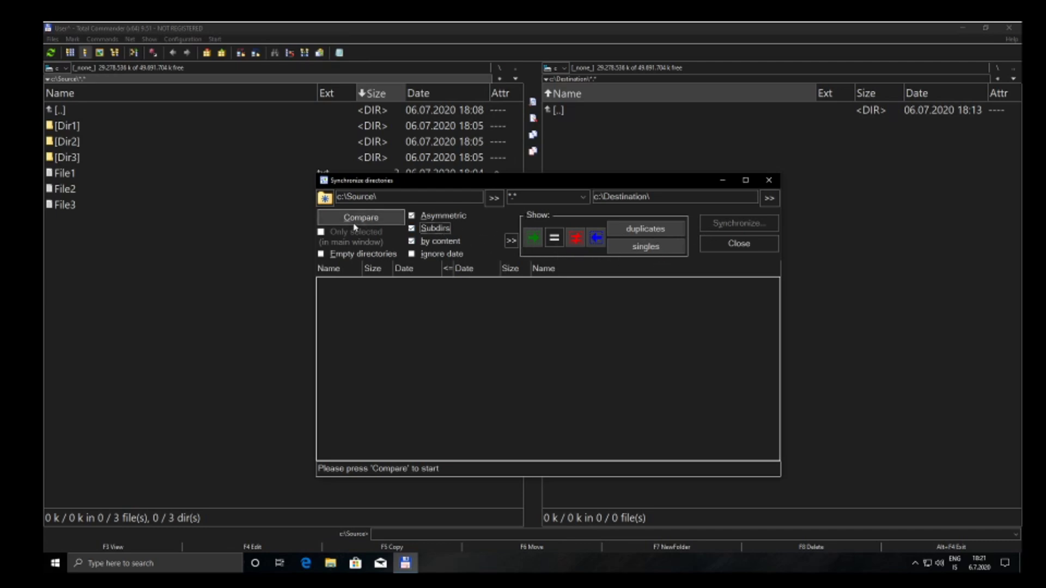
{"action": "left_click", "coordinate": [359, 220]}
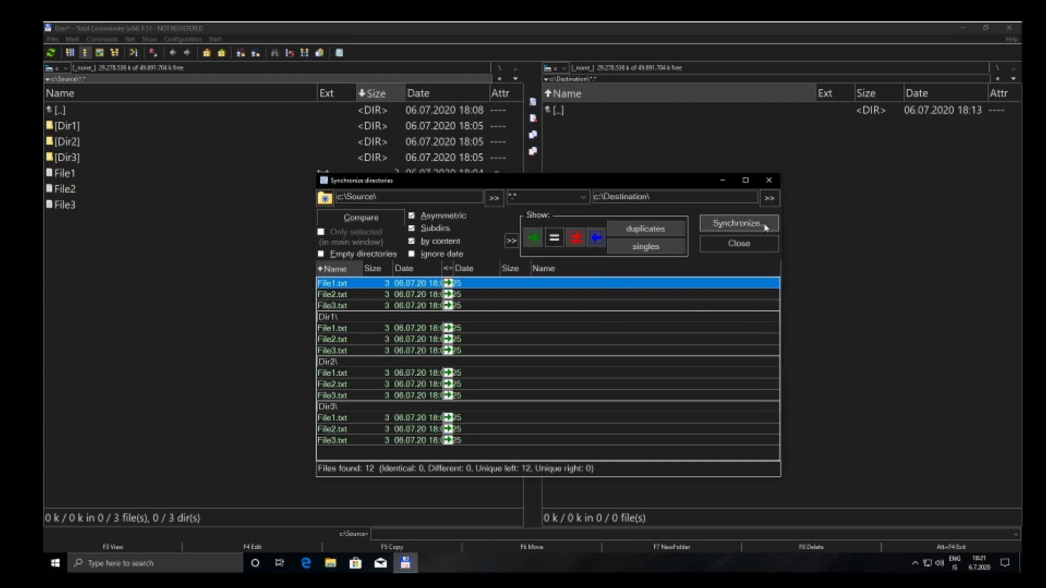
Synchronize the differences into Destination and recompare, showing all 12 files identical.
{"action": "left_click", "coordinate": [737, 224]}
{"action": "left_click", "coordinate": [493, 371]}
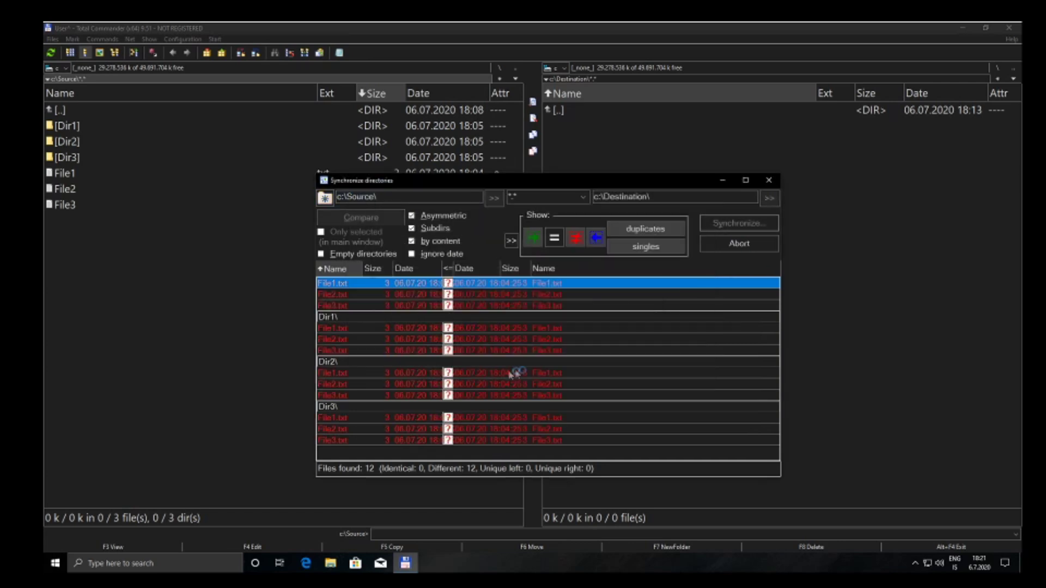
{"action": "left_click", "coordinate": [555, 239]}
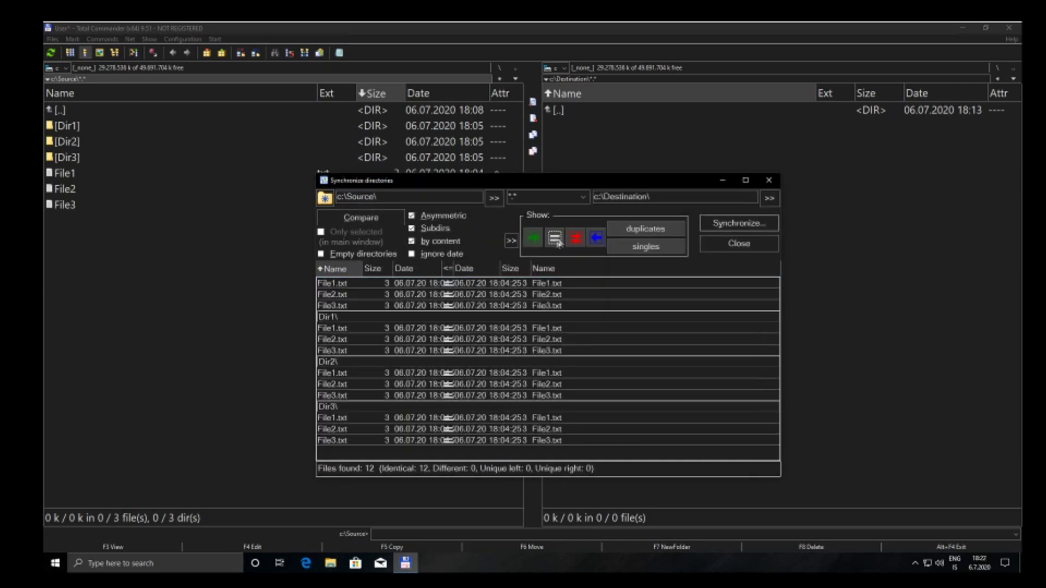
{"action": "left_click", "coordinate": [360, 218]}
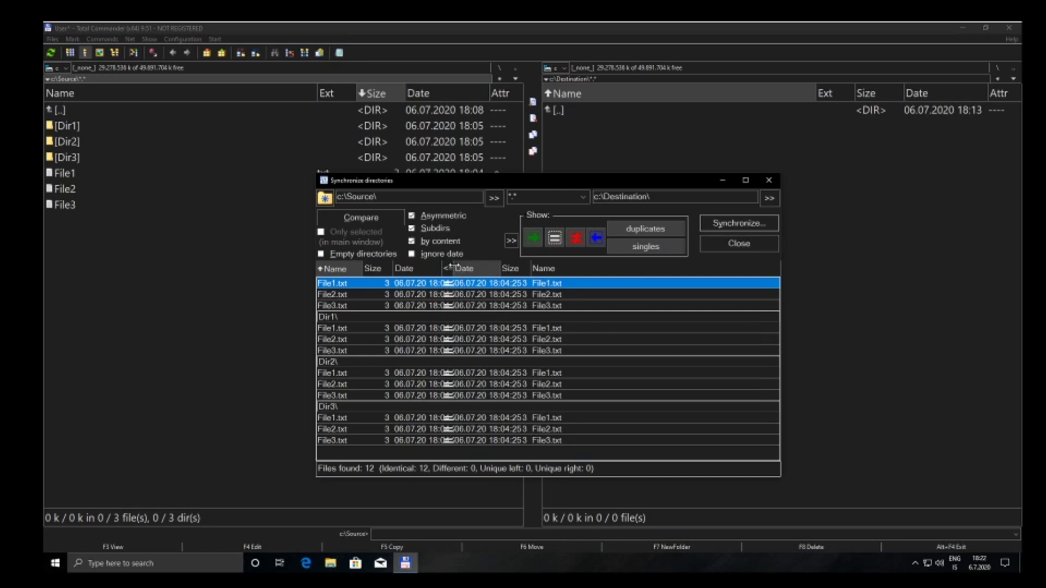
{"action": "left_click_drag", "start_coordinate": [451, 266], "coordinate": [462, 267]}
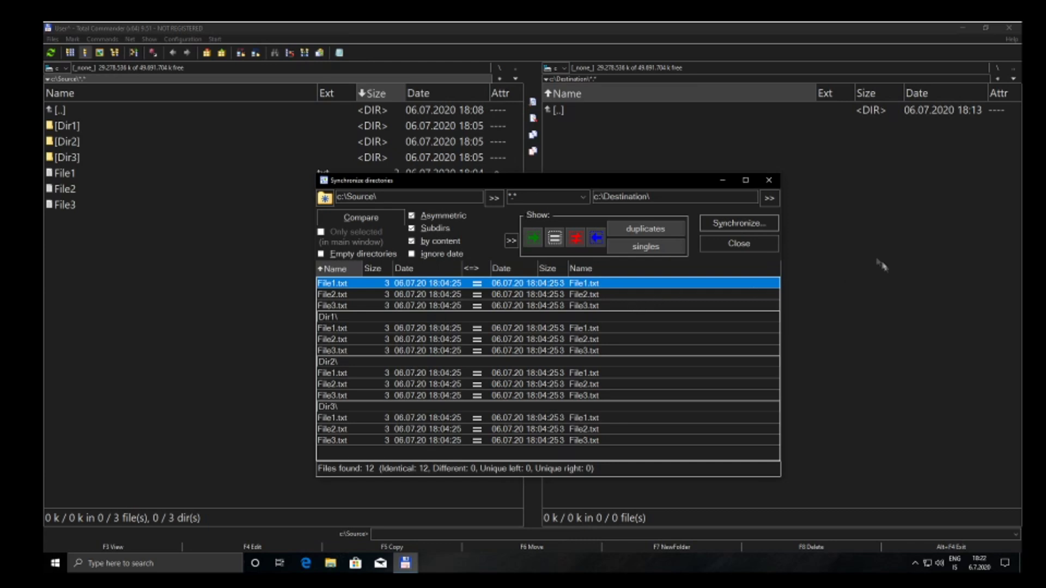
Close the synchronization window and delete File2 from c:\Destination\Dir2.
{"action": "left_click", "coordinate": [769, 180]}
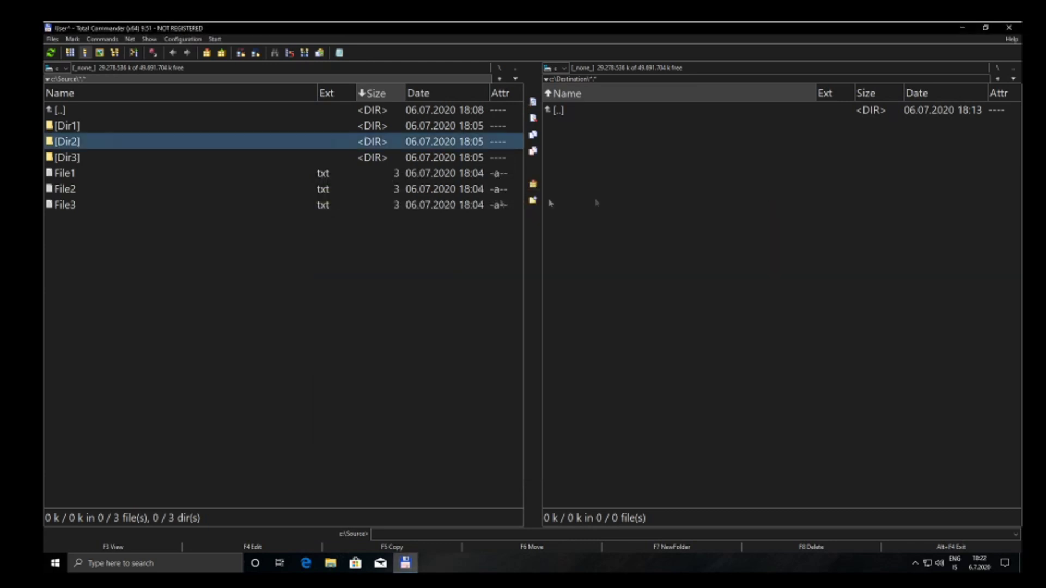
{"action": "double_click", "coordinate": [599, 146]}
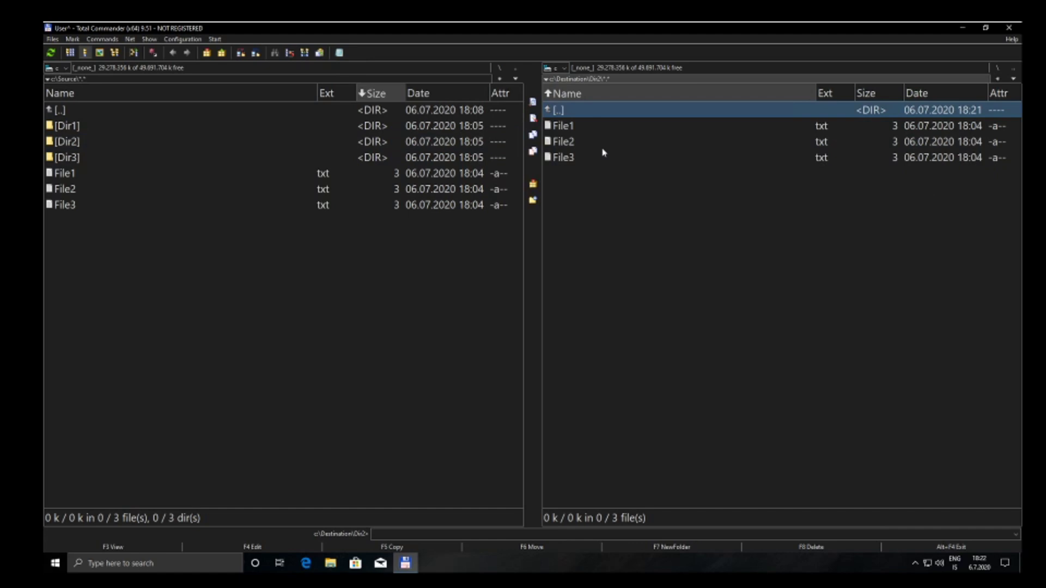
{"action": "left_click", "coordinate": [603, 148]}
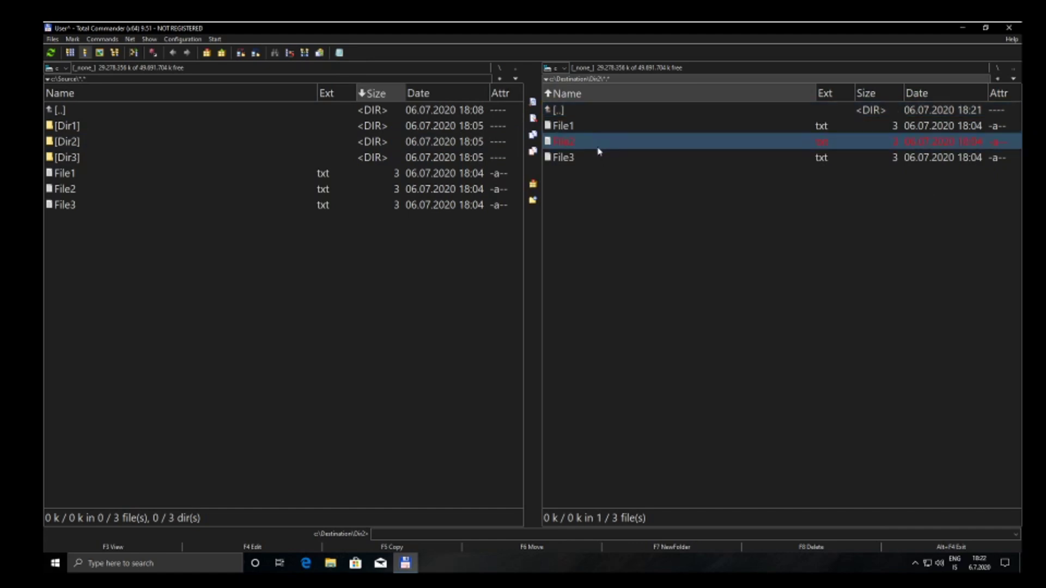
{"action": "key", "text": "Delete"}
{"action": "key", "text": "Return"}
Delete File1 from c:\Source\Dir2 and return both panels to their parent folders.
{"action": "double_click", "coordinate": [86, 137]}
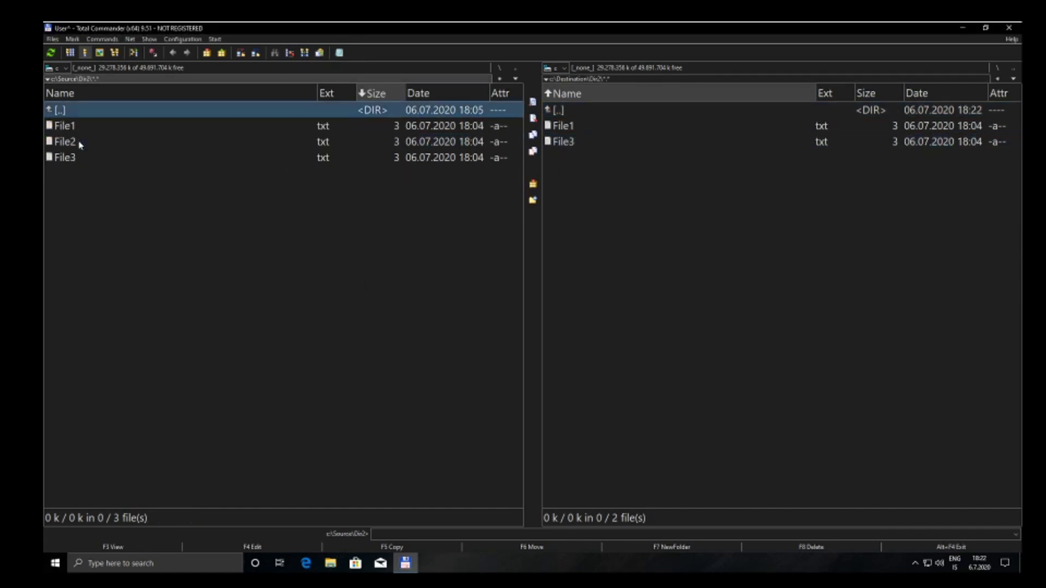
{"action": "left_click", "coordinate": [140, 129]}
{"action": "key", "text": "Delete"}
{"action": "key", "text": "Return"}
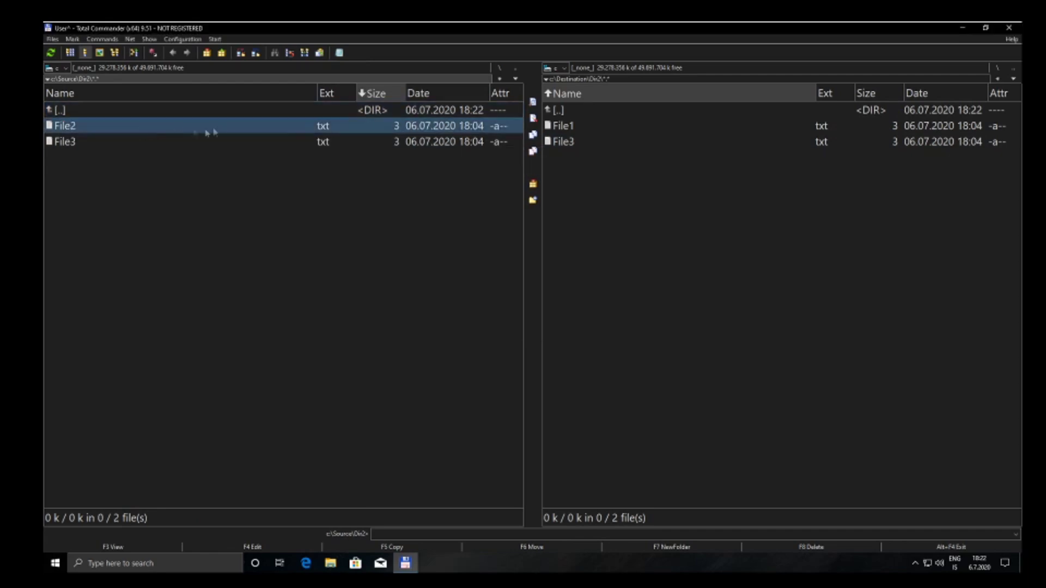
{"action": "double_click", "coordinate": [145, 109]}
{"action": "double_click", "coordinate": [575, 116]}
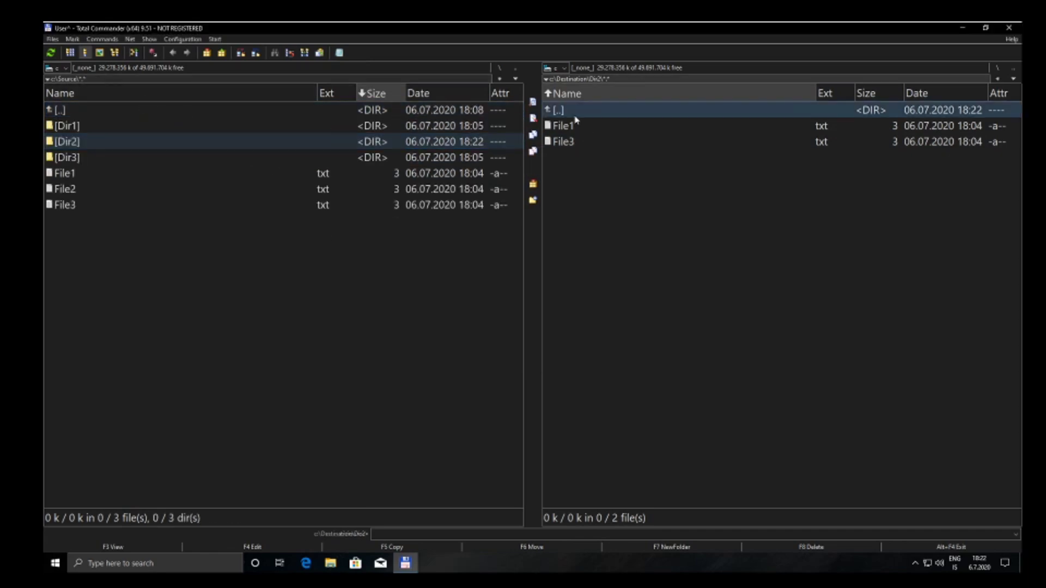
{"action": "left_click", "coordinate": [102, 40]}
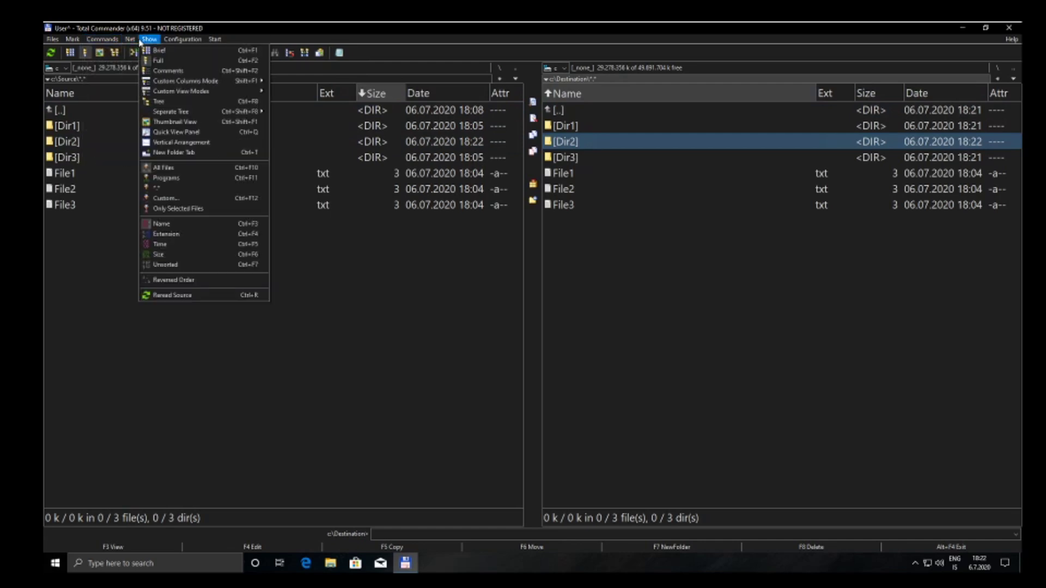
{"action": "mouse_move", "coordinate": [72, 39]}
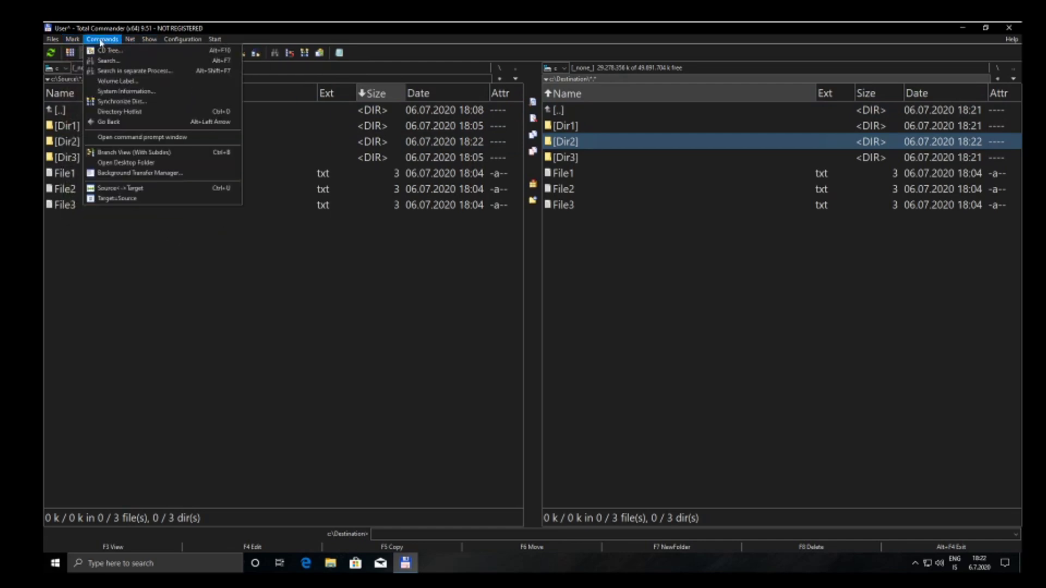
Synchronize Destination to Source, copying File2 into Destination\Dir2 and deleting its File1.
{"action": "left_click", "coordinate": [131, 102]}
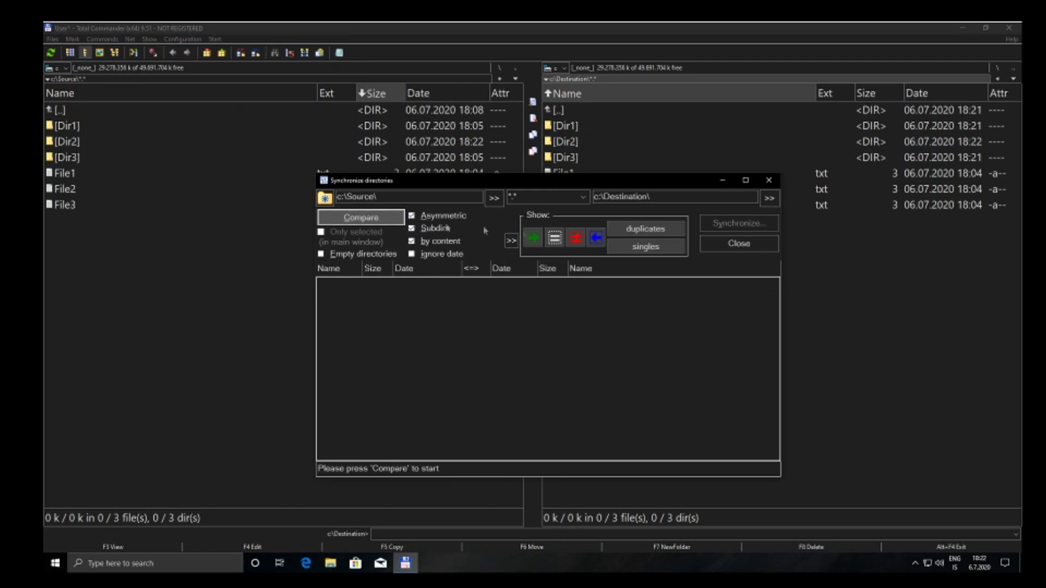
{"action": "left_click", "coordinate": [362, 217]}
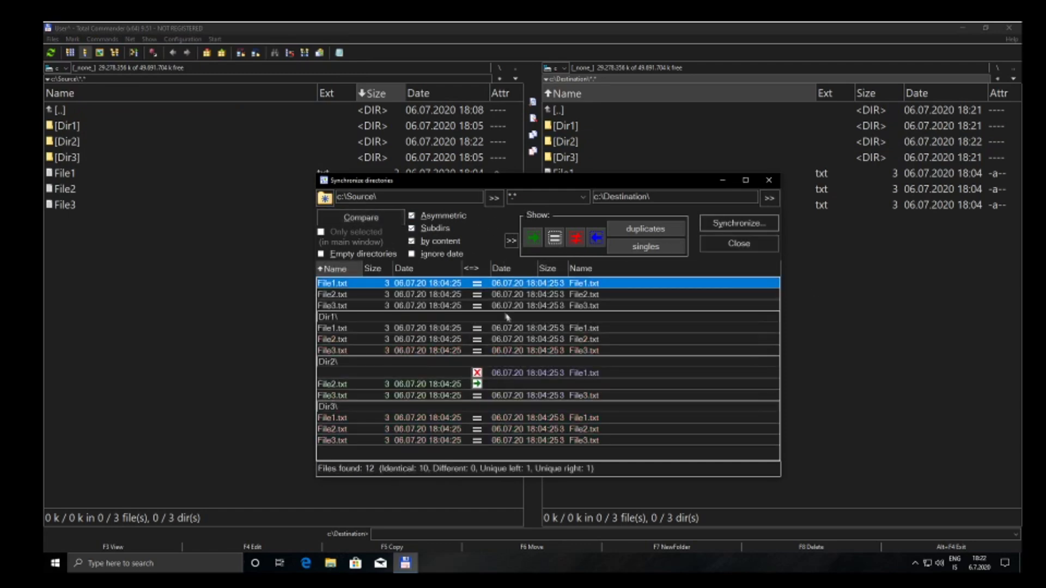
{"action": "left_click", "coordinate": [555, 239]}
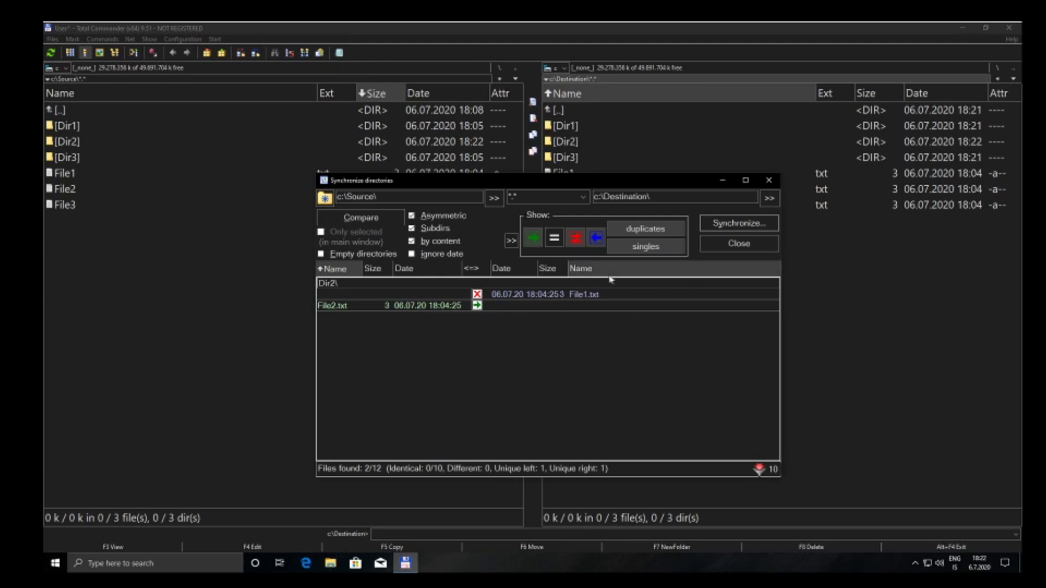
{"action": "left_click", "coordinate": [739, 225]}
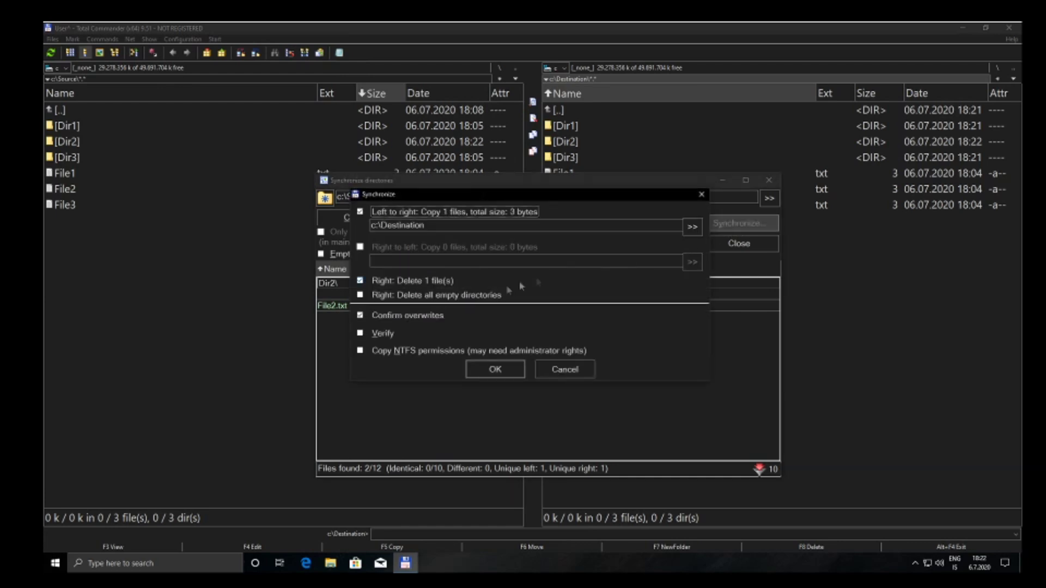
{"action": "left_click", "coordinate": [495, 369]}
{"action": "left_click", "coordinate": [593, 288]}
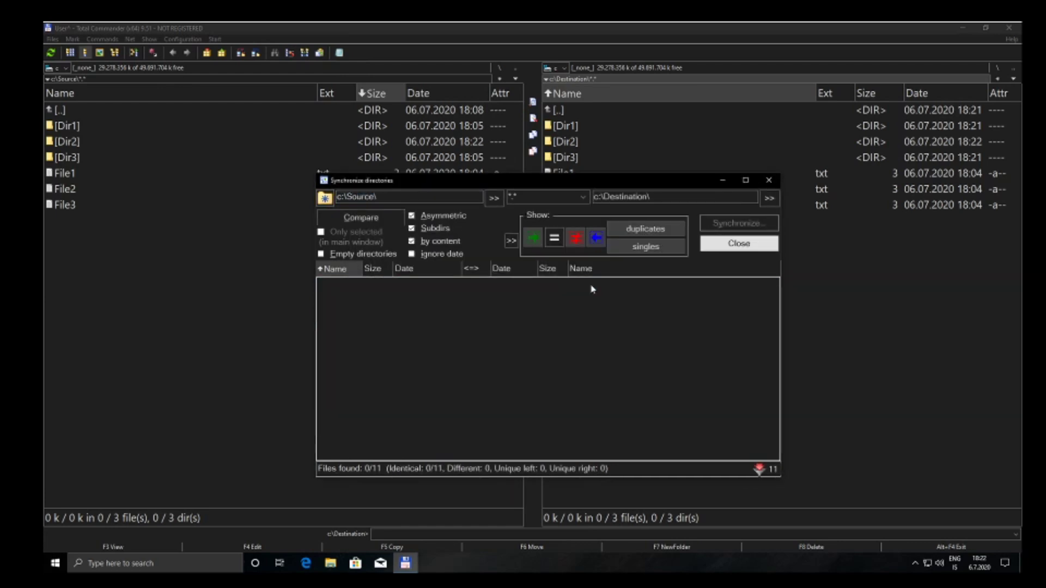
{"action": "left_click", "coordinate": [746, 245]}
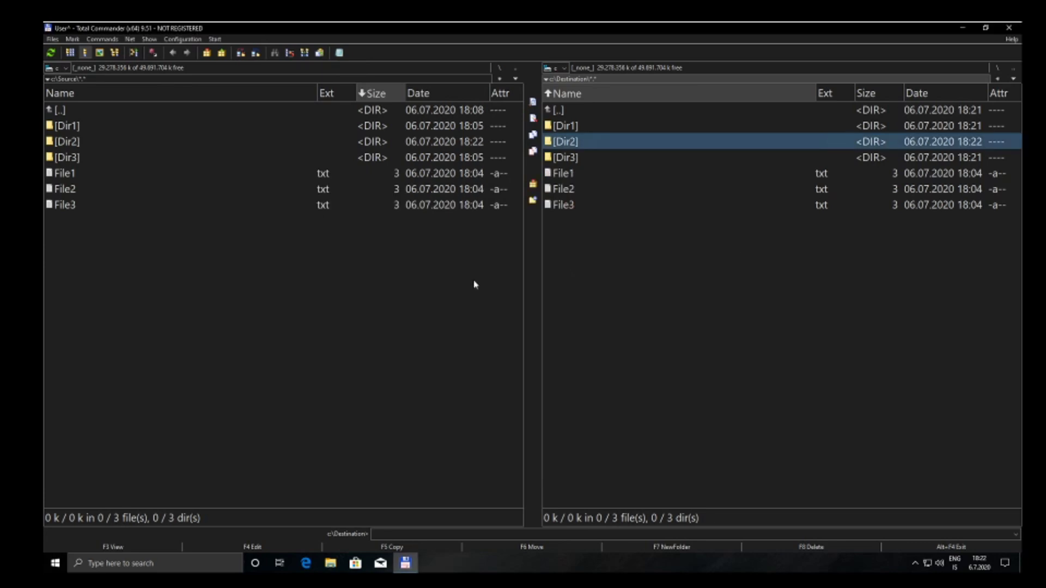
Browse the Dir2 folders and view File2's contents, then return to c:\Source.
{"action": "double_click", "coordinate": [122, 142]}
{"action": "double_click", "coordinate": [590, 148]}
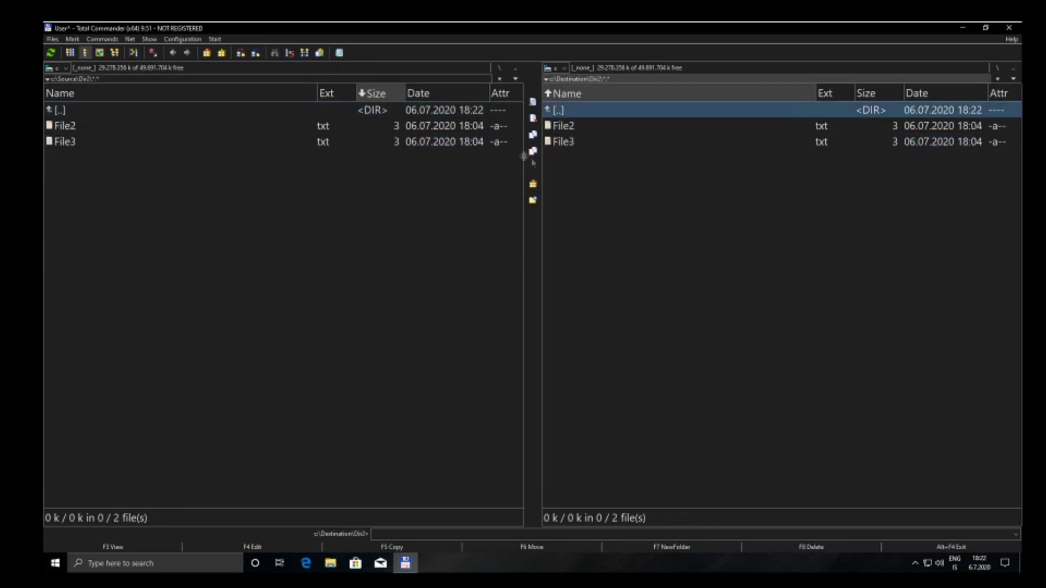
{"action": "double_click", "coordinate": [592, 112]}
{"action": "double_click", "coordinate": [281, 123]}
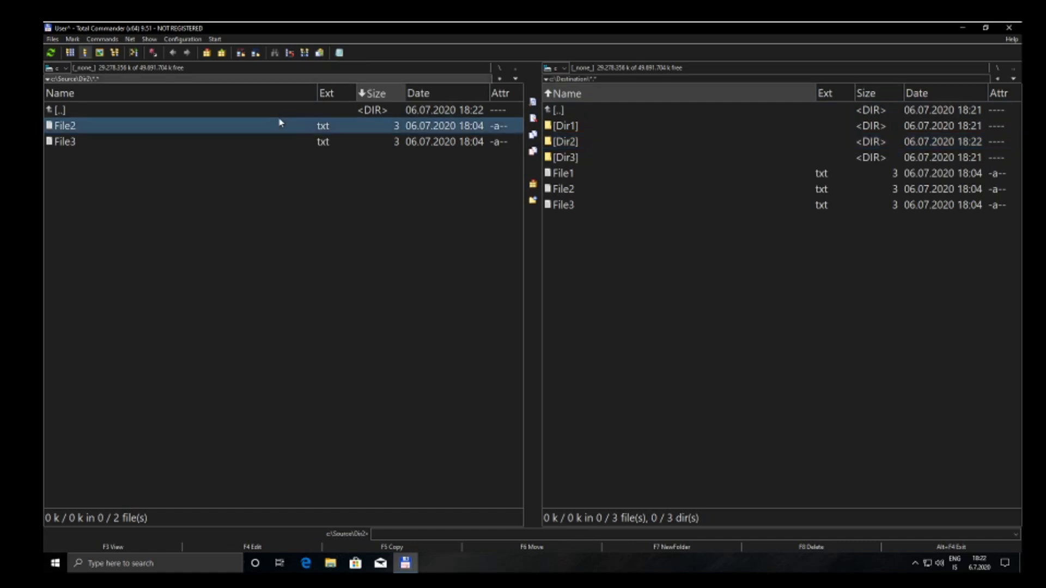
{"action": "left_click", "coordinate": [867, 137]}
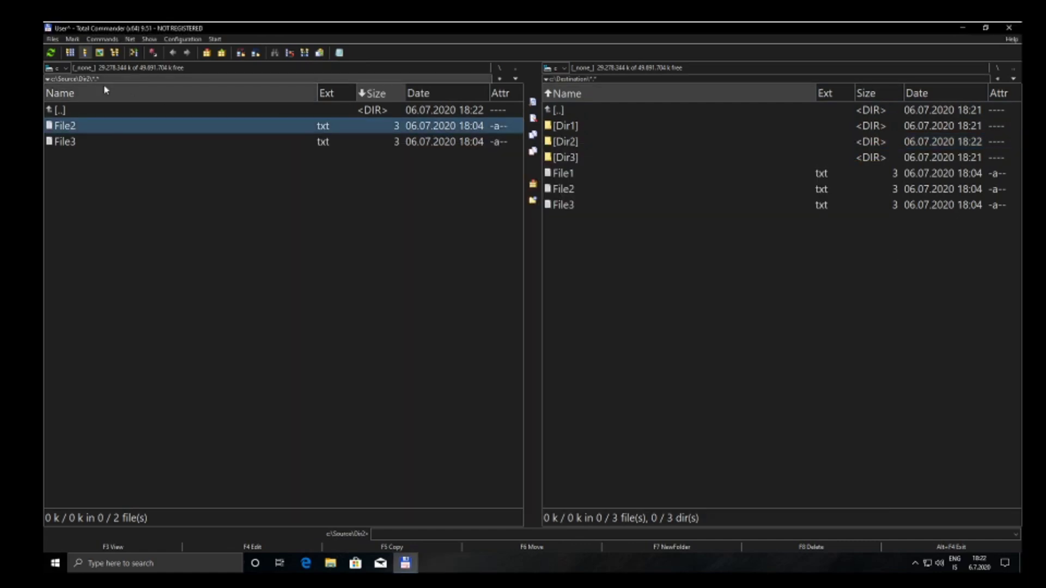
{"action": "double_click", "coordinate": [154, 111]}
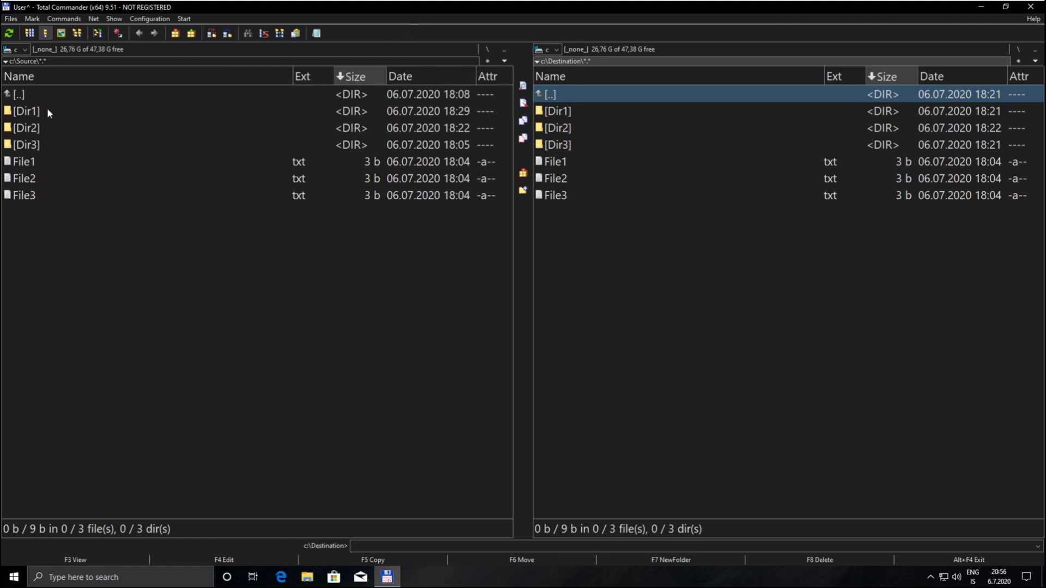
Mark Dir1, Dir2 and Dir3 in c:\Source to calculate their sizes, then unmark them.
{"action": "left_click", "coordinate": [48, 109]}
{"action": "key", "text": "space"}
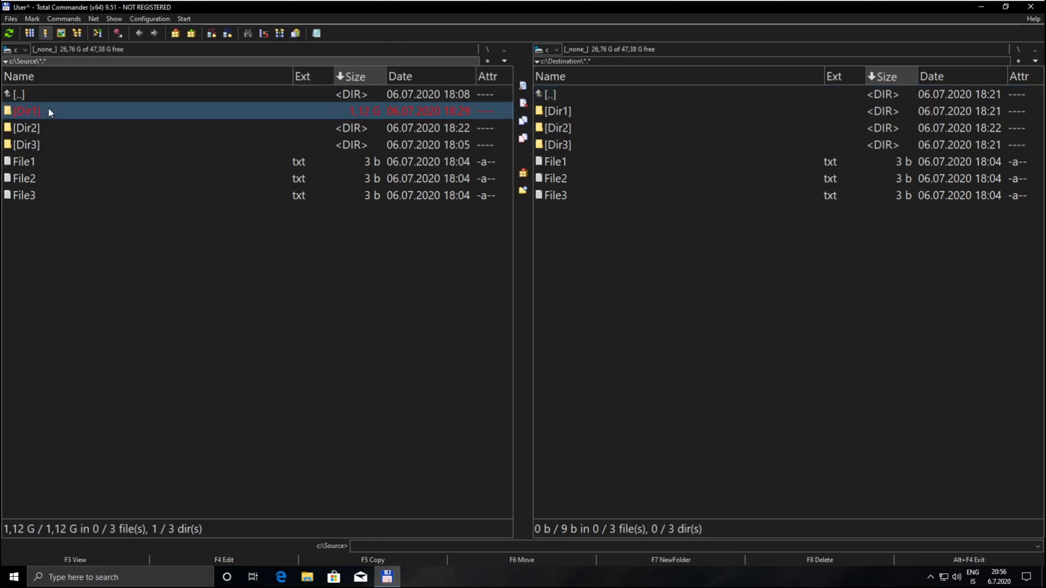
{"action": "key", "text": "Down"}
{"action": "key", "text": "space"}
{"action": "key", "text": "Down"}
{"action": "key", "text": "space"}
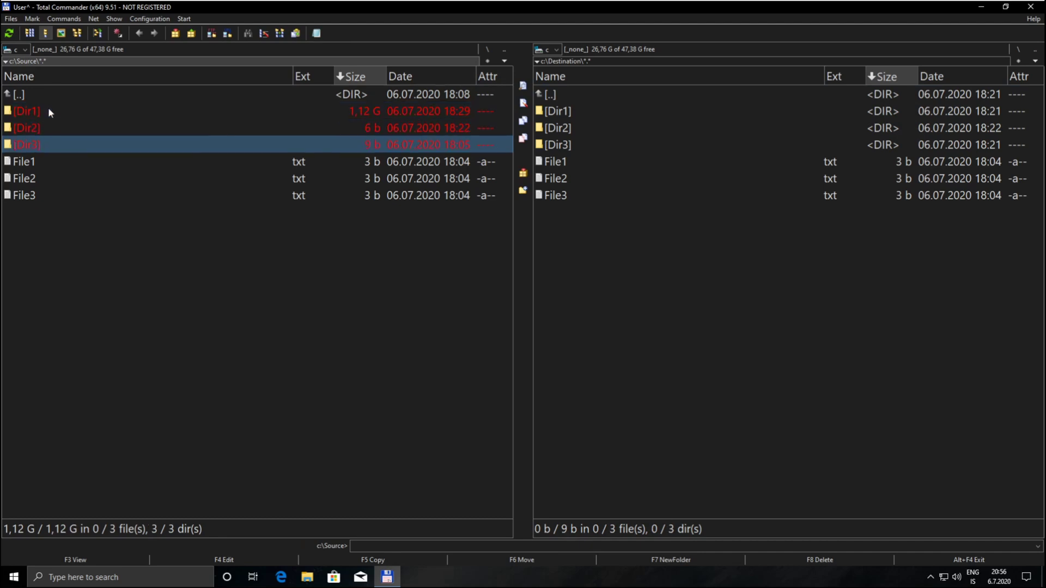
{"action": "key", "text": "space"}
{"action": "key", "text": "Up"}
{"action": "key", "text": "space"}
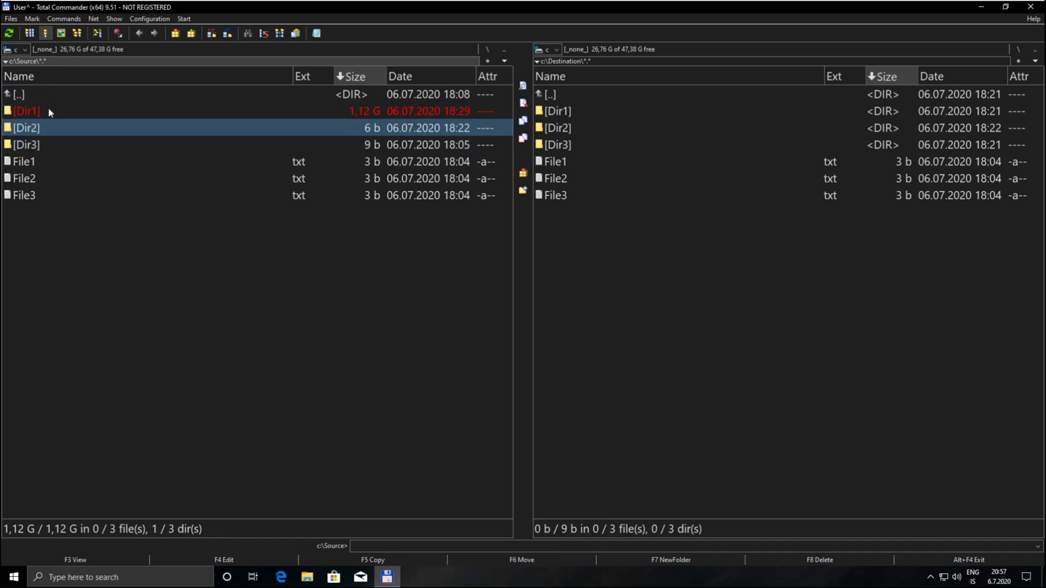
{"action": "key", "text": "Up"}
{"action": "key", "text": "space"}
Queue a background copy of Dir1 into c:\Destination\Dir2 and show its progress window.
{"action": "double_click", "coordinate": [587, 129]}
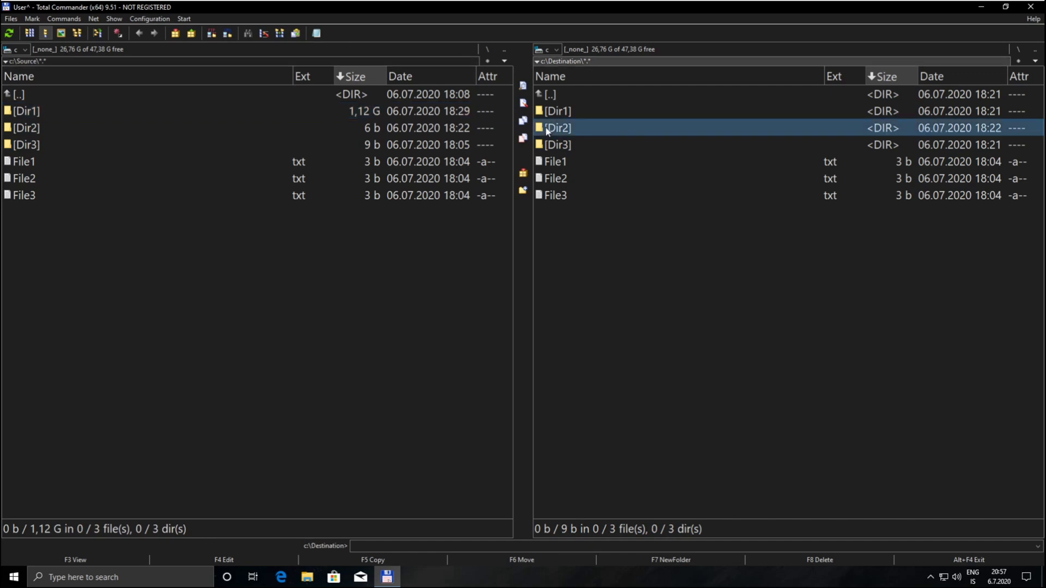
{"action": "left_click", "coordinate": [248, 112]}
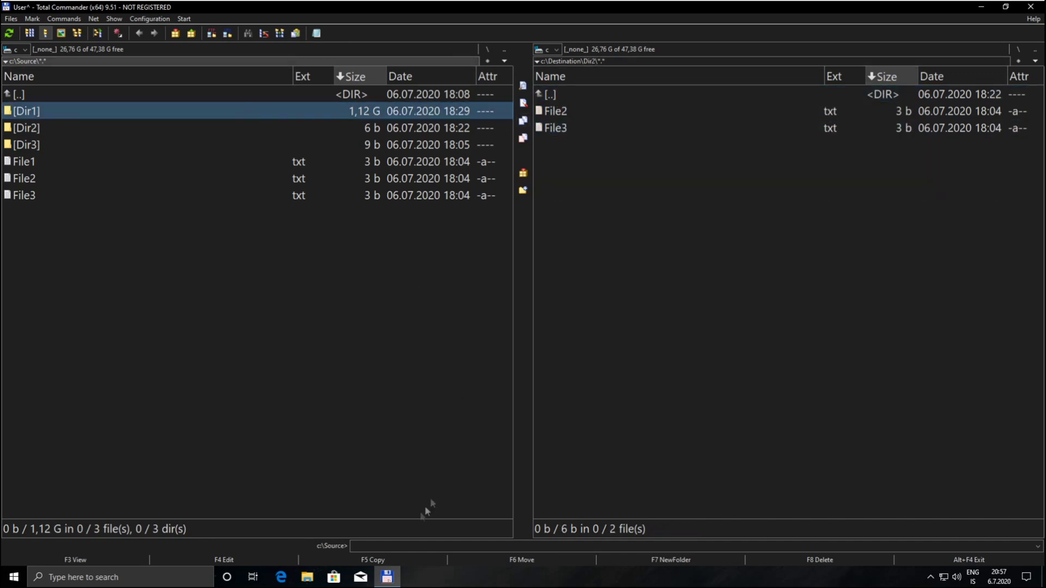
{"action": "left_click", "coordinate": [381, 564]}
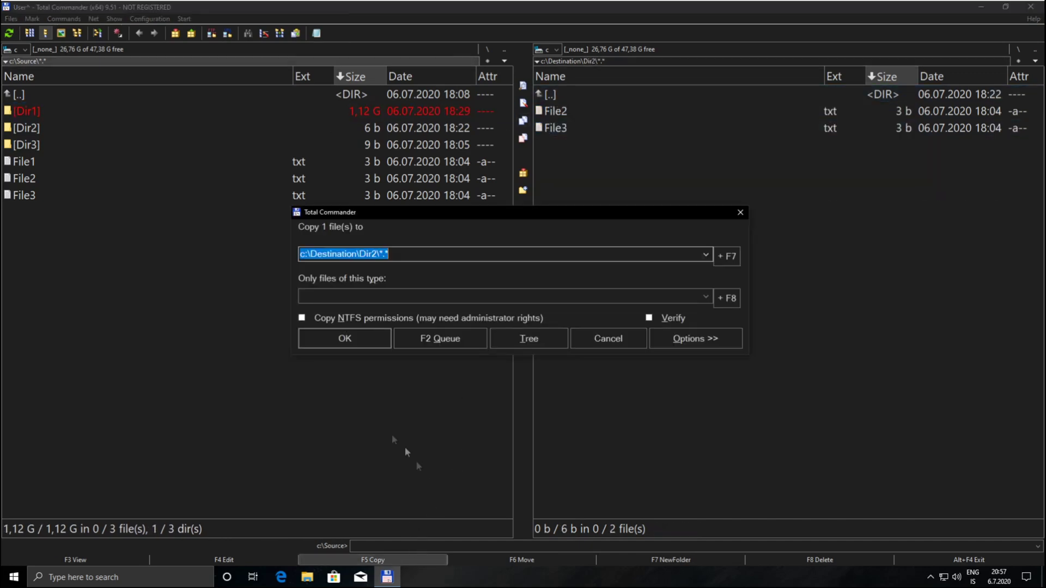
{"action": "left_click", "coordinate": [451, 340]}
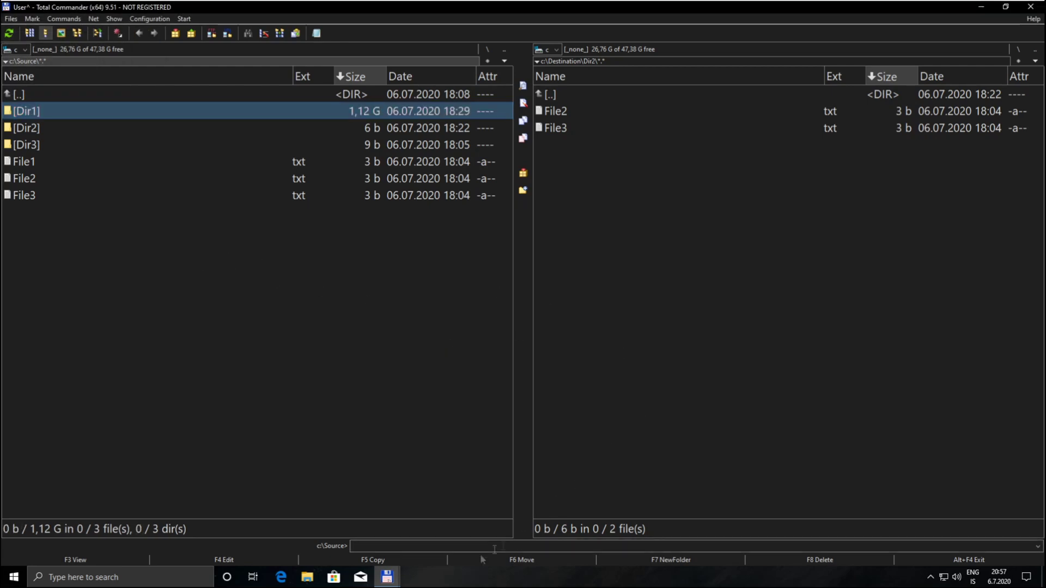
{"action": "mouse_move", "coordinate": [387, 576]}
{"action": "left_click", "coordinate": [458, 525]}
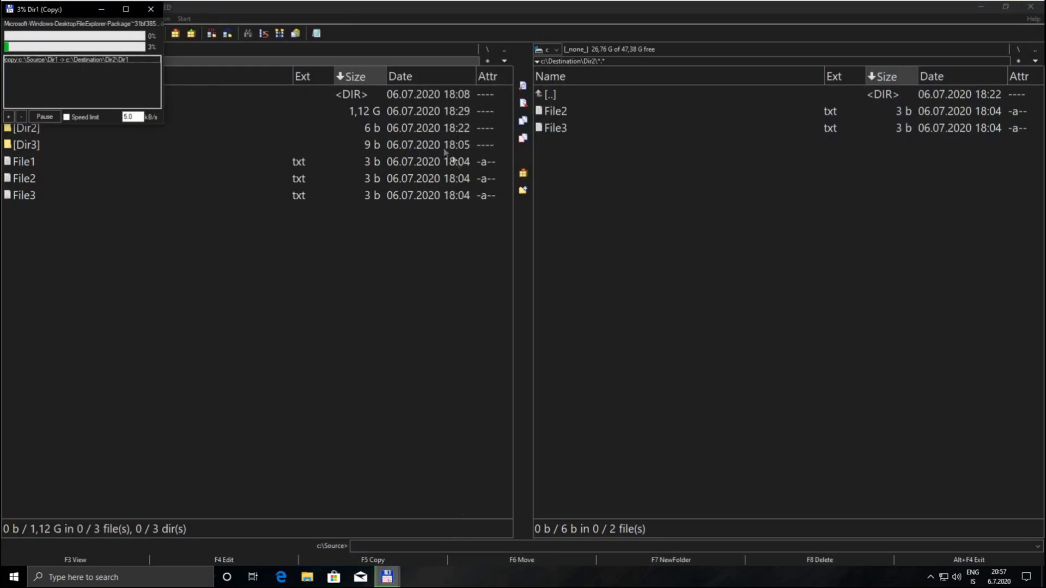
Queue a second copy of Dir1 into c:\Destination\Dir3 and show the queue window.
{"action": "left_click", "coordinate": [566, 100]}
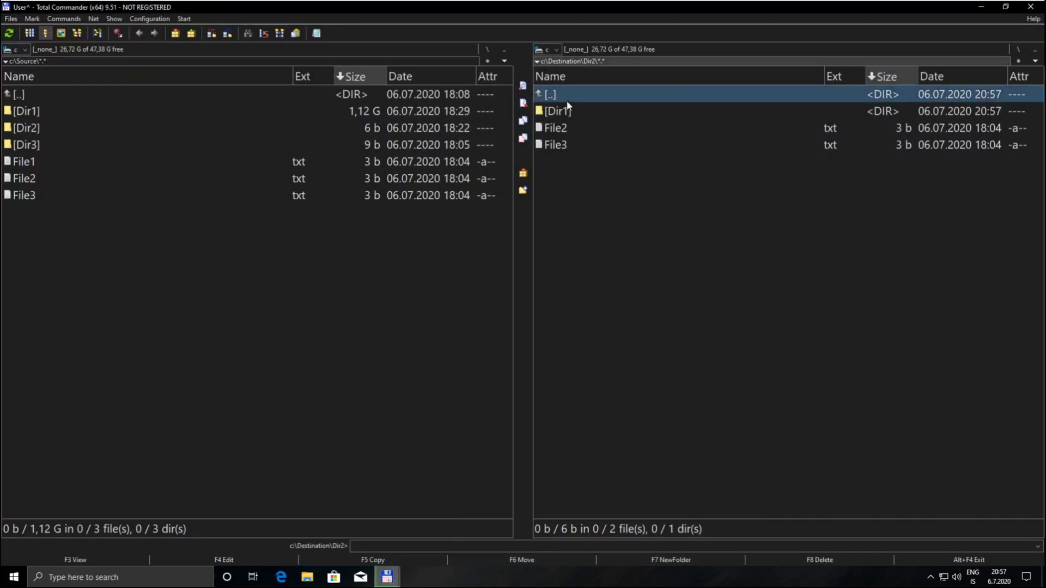
{"action": "double_click", "coordinate": [566, 100]}
{"action": "double_click", "coordinate": [574, 143]}
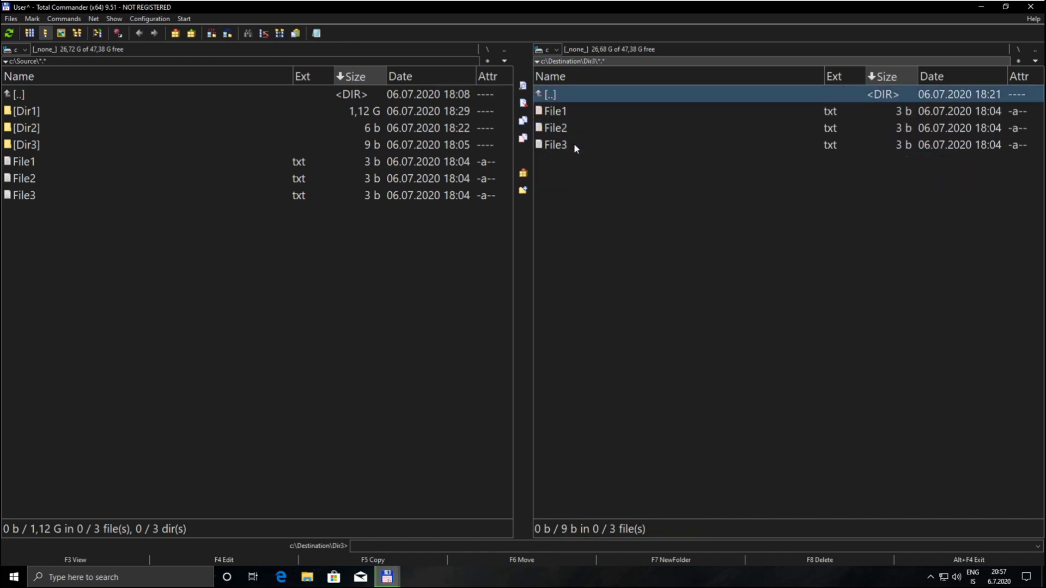
{"action": "left_click", "coordinate": [56, 115]}
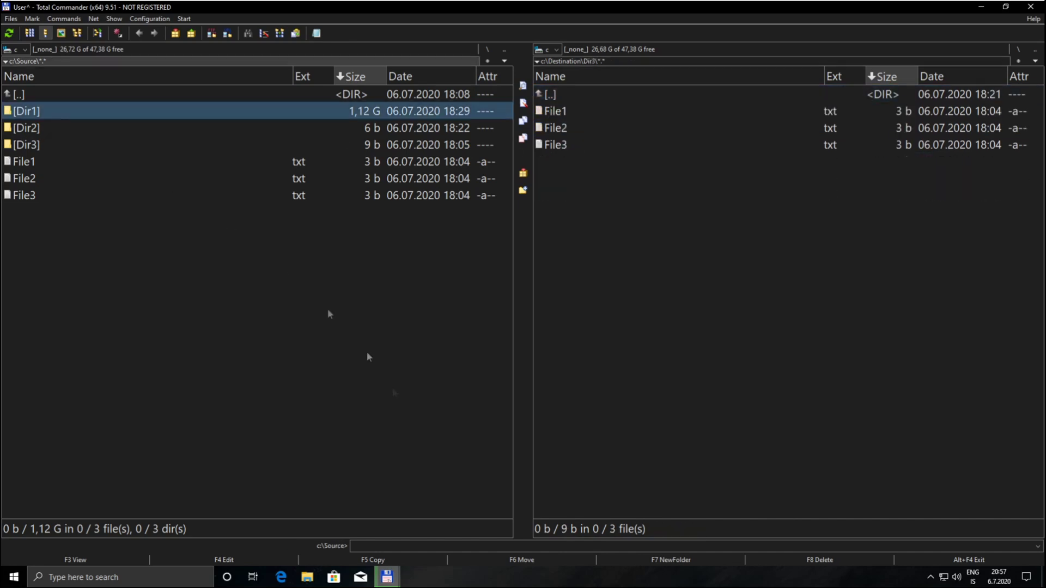
{"action": "left_click", "coordinate": [373, 559]}
{"action": "left_click", "coordinate": [452, 347]}
{"action": "mouse_move", "coordinate": [387, 577]}
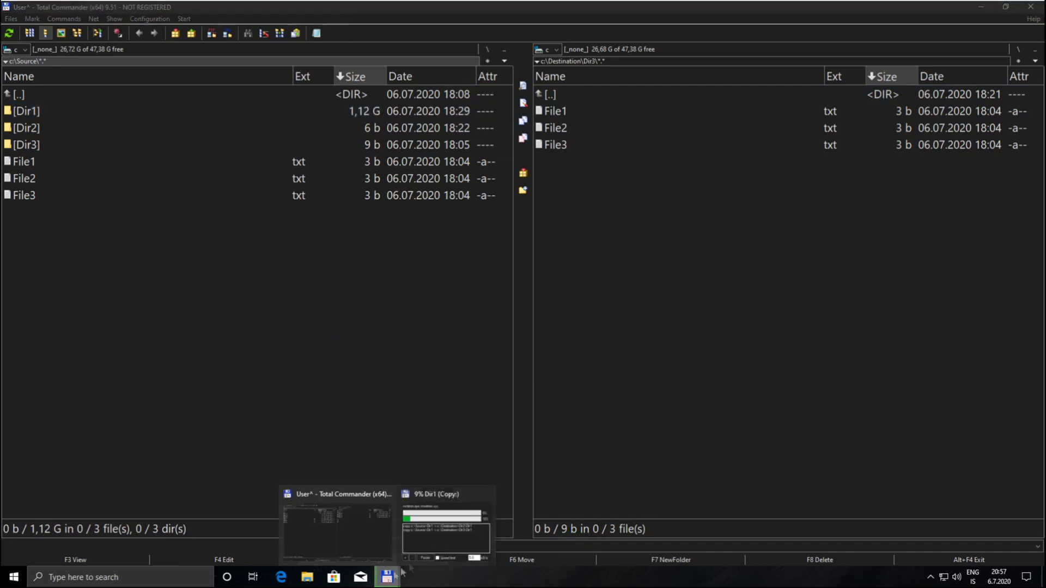
{"action": "left_click", "coordinate": [456, 525]}
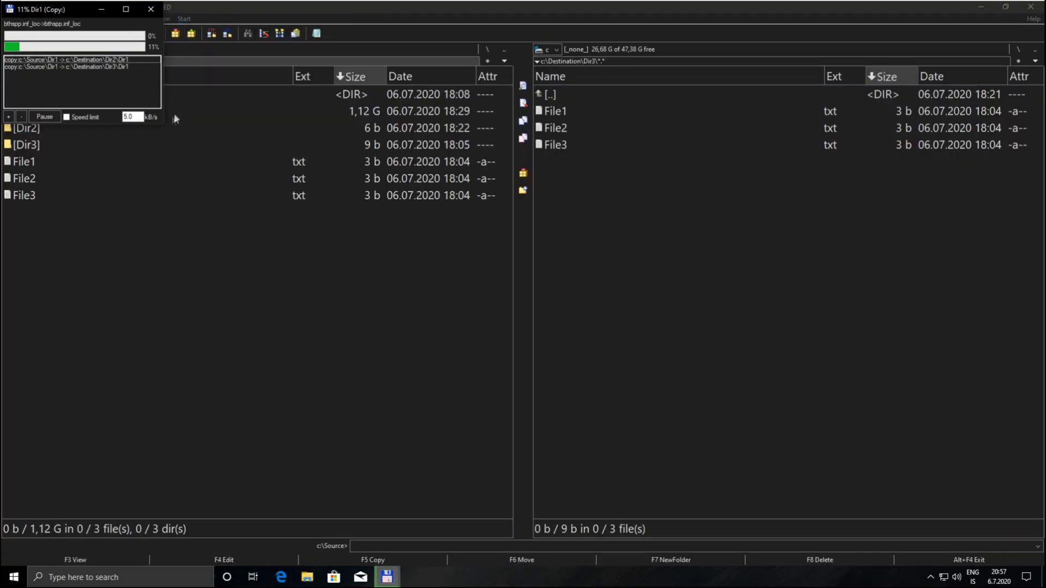
Enlarge the copy progress window, pause and resume both jobs, and toggle the speed limit.
{"action": "left_click_drag", "start_coordinate": [164, 126], "coordinate": [461, 407]}
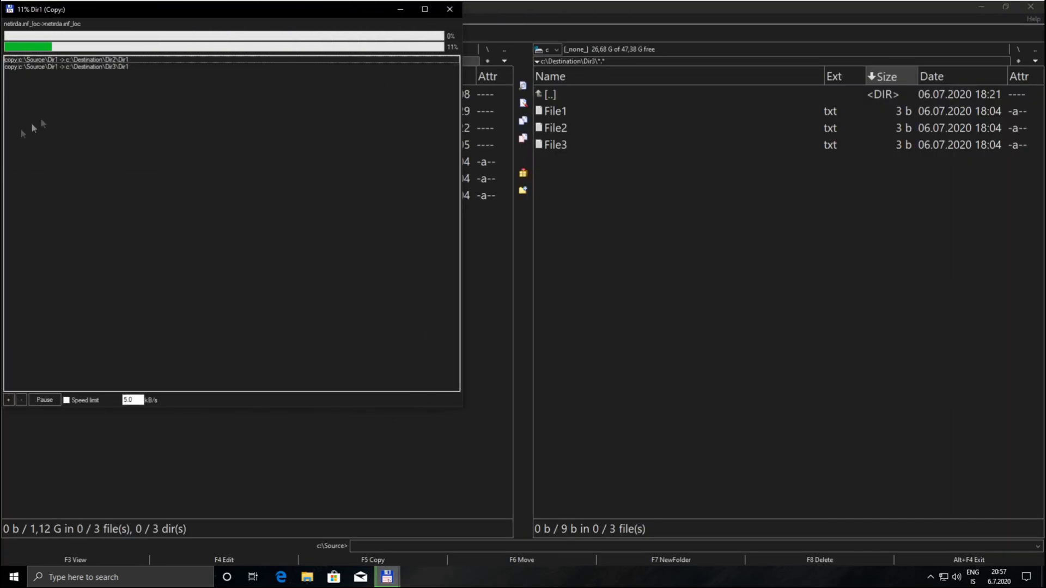
{"action": "left_click", "coordinate": [73, 66]}
{"action": "left_click", "coordinate": [72, 59], "text": "shift"}
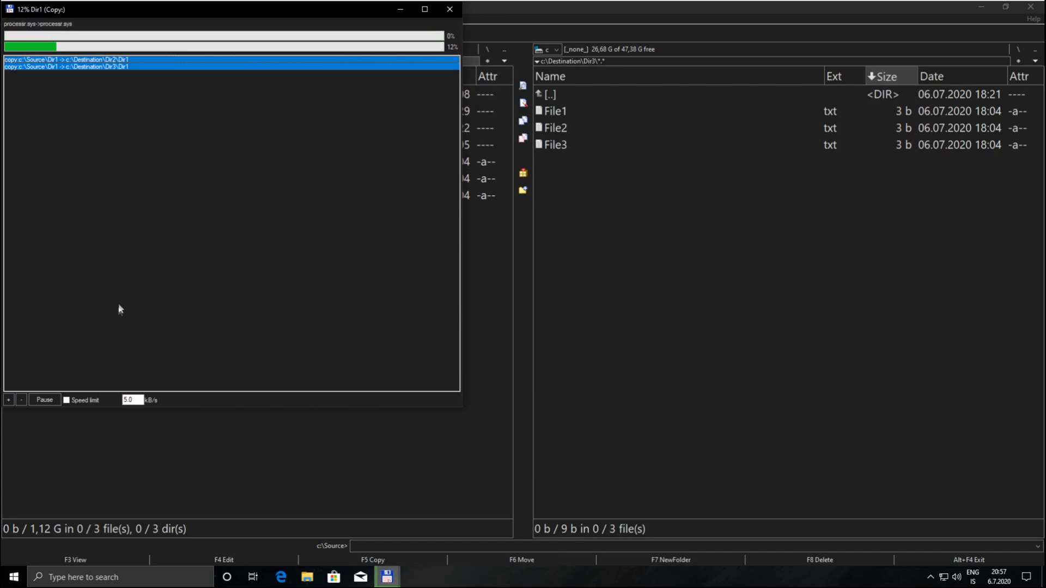
{"action": "left_click", "coordinate": [42, 400]}
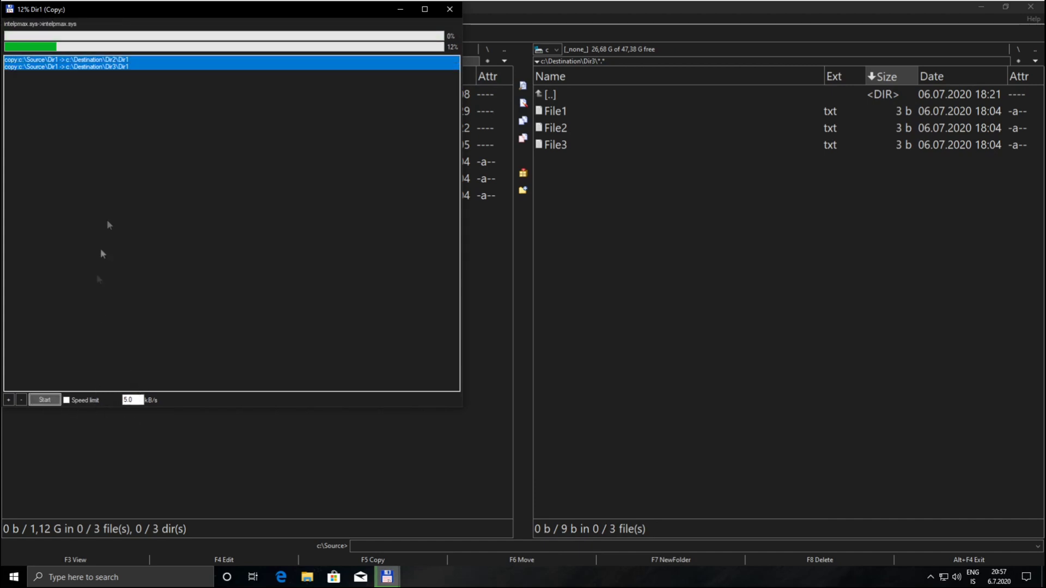
{"action": "left_click_drag", "start_coordinate": [188, 9], "coordinate": [259, 44]}
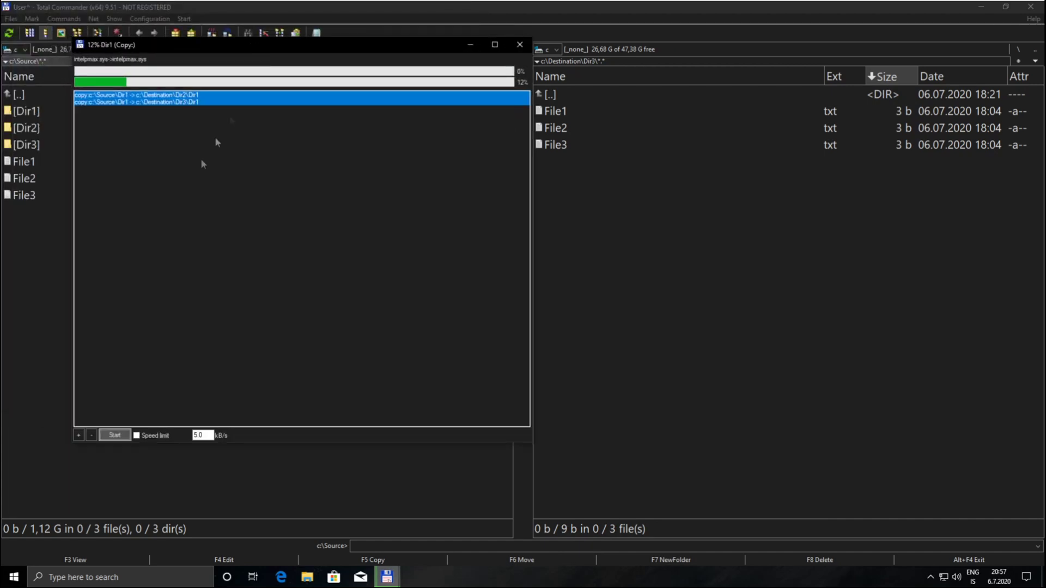
{"action": "left_click", "coordinate": [113, 435]}
{"action": "left_click", "coordinate": [136, 435]}
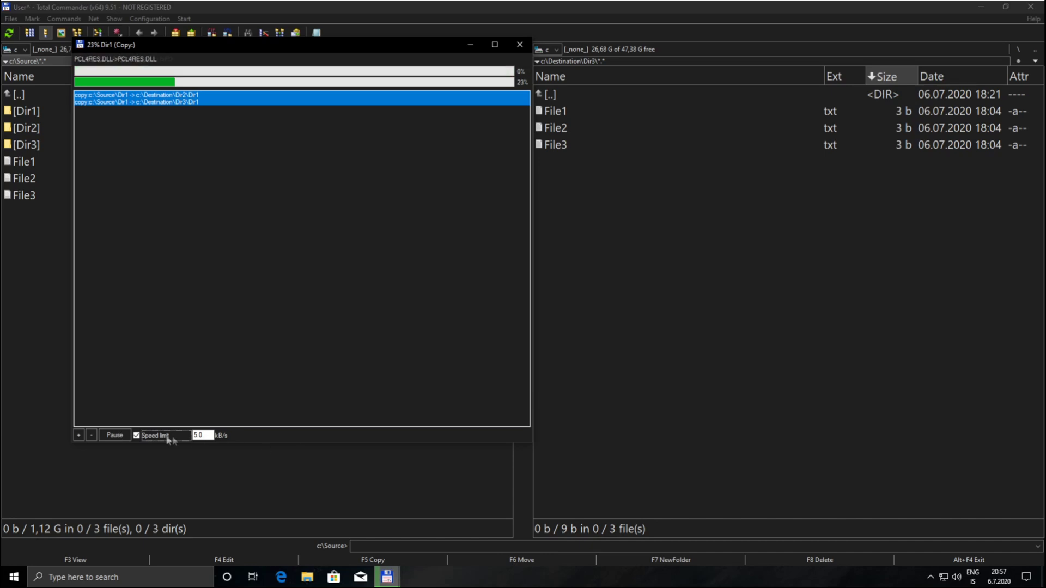
{"action": "left_click", "coordinate": [136, 435]}
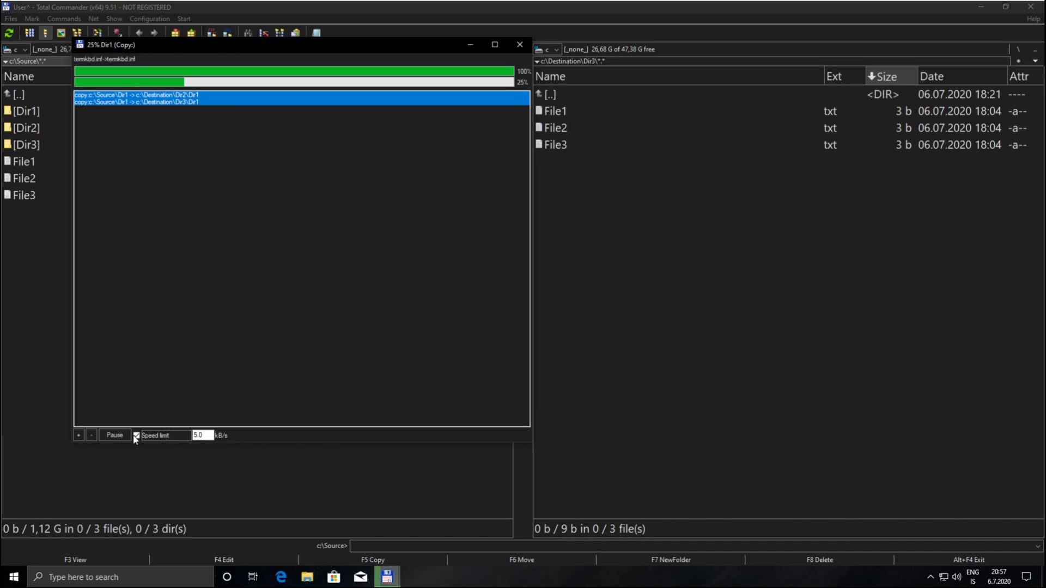
Decline removing the Dir2 job, then arrange the main and progress windows side by side.
{"action": "left_click", "coordinate": [182, 98]}
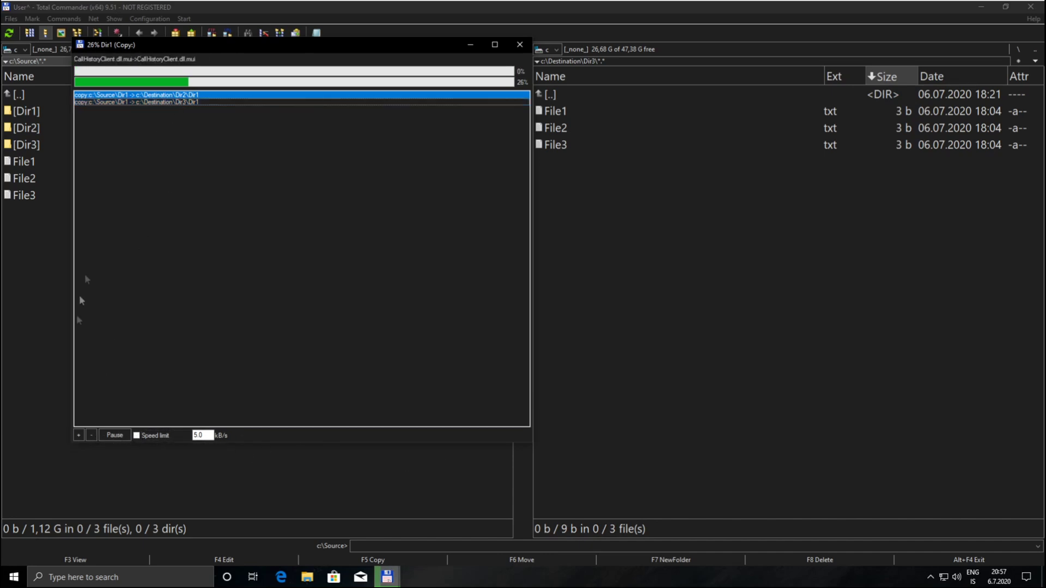
{"action": "left_click", "coordinate": [90, 436]}
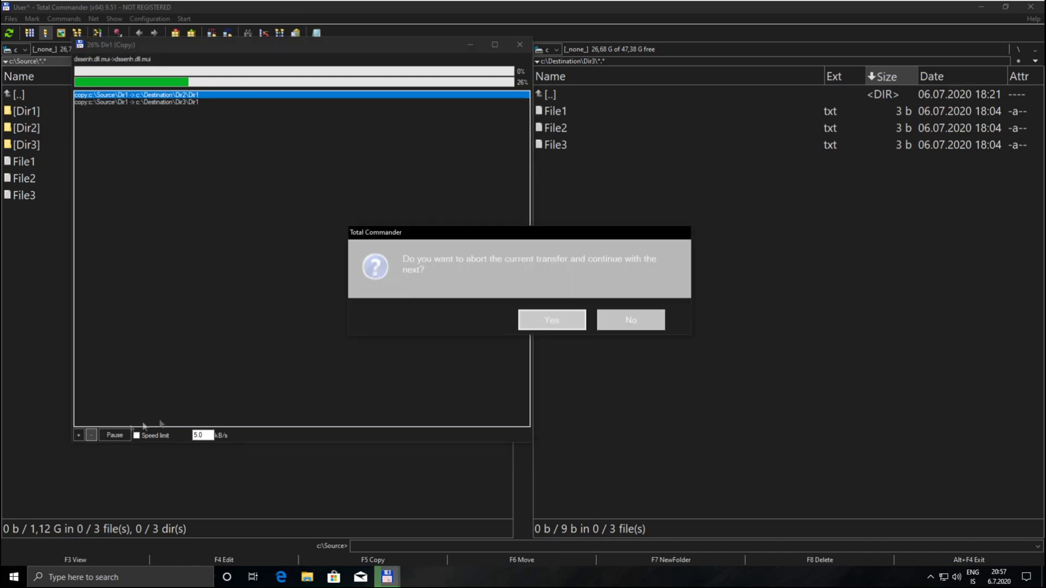
{"action": "left_click", "coordinate": [631, 320]}
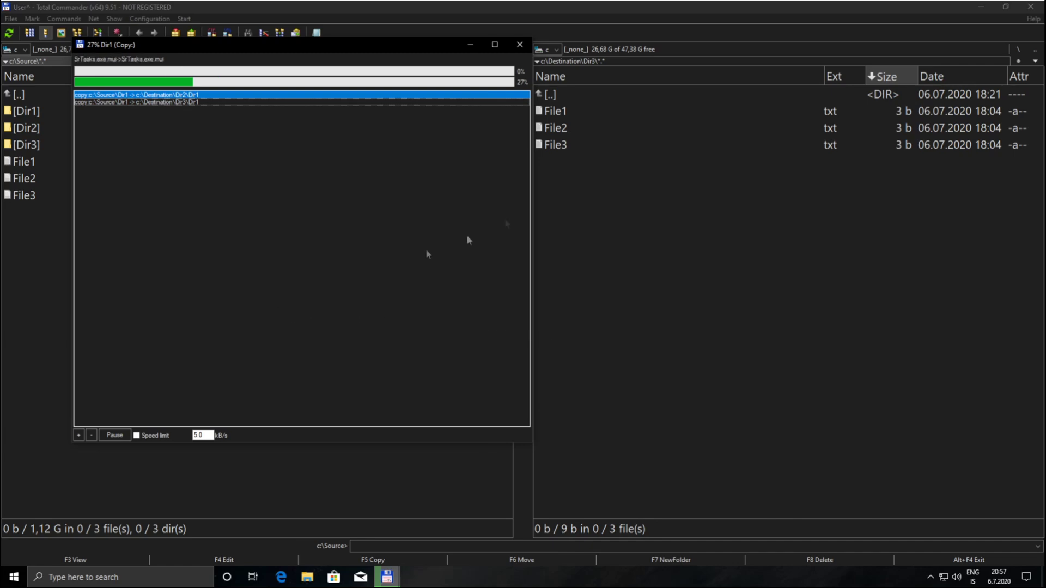
{"action": "left_click_drag", "start_coordinate": [591, 7], "coordinate": [0, 60]}
{"action": "left_click", "coordinate": [773, 239]}
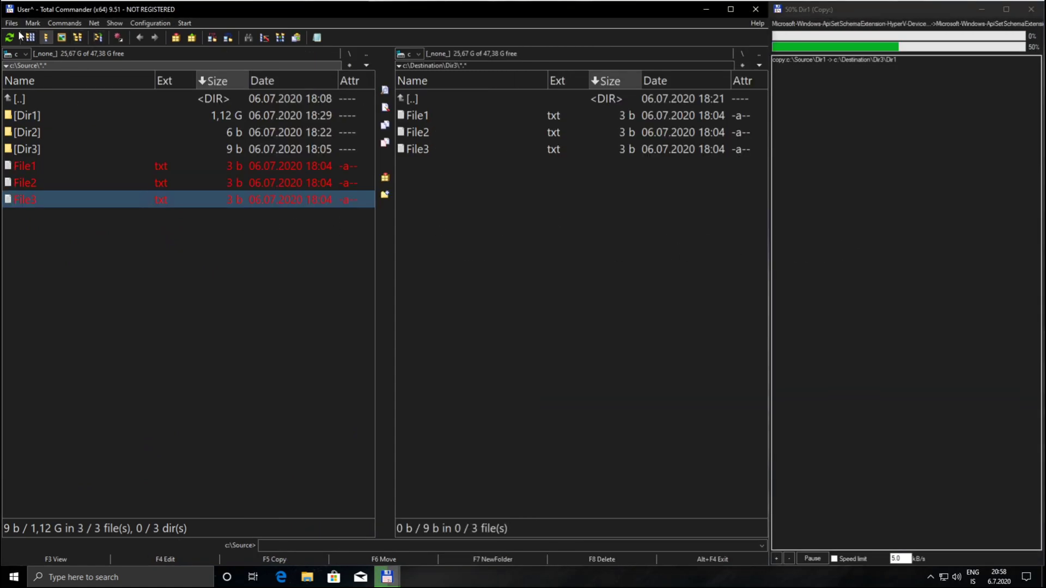
{"action": "key", "text": "alt+f"}
Open the Multi-Rename Tool and try mask entries (typed text, name range), ending at [N].
{"action": "key", "text": "Right"}
{"action": "key", "text": "Left"}
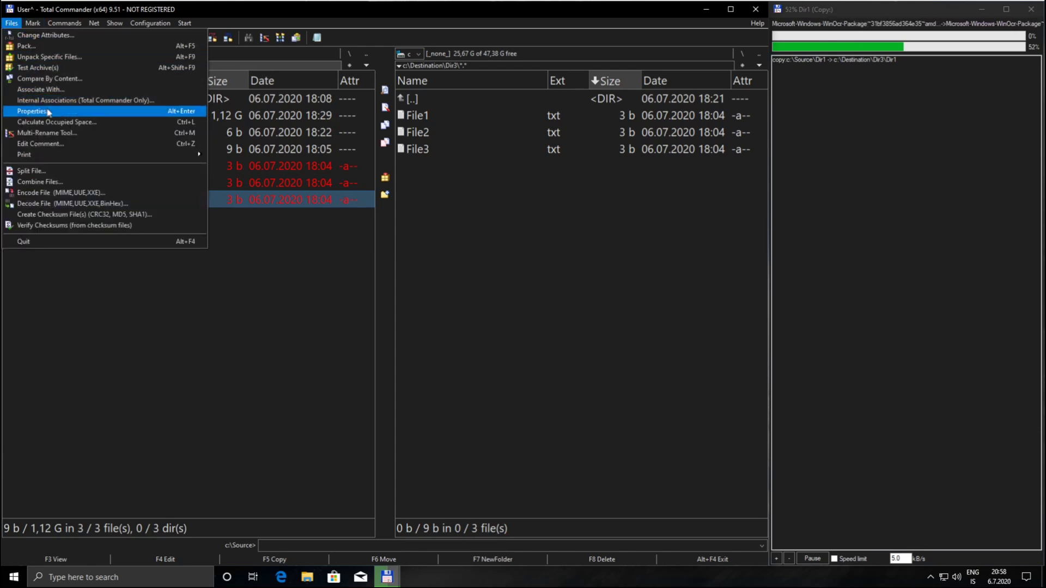
{"action": "left_click", "coordinate": [80, 134]}
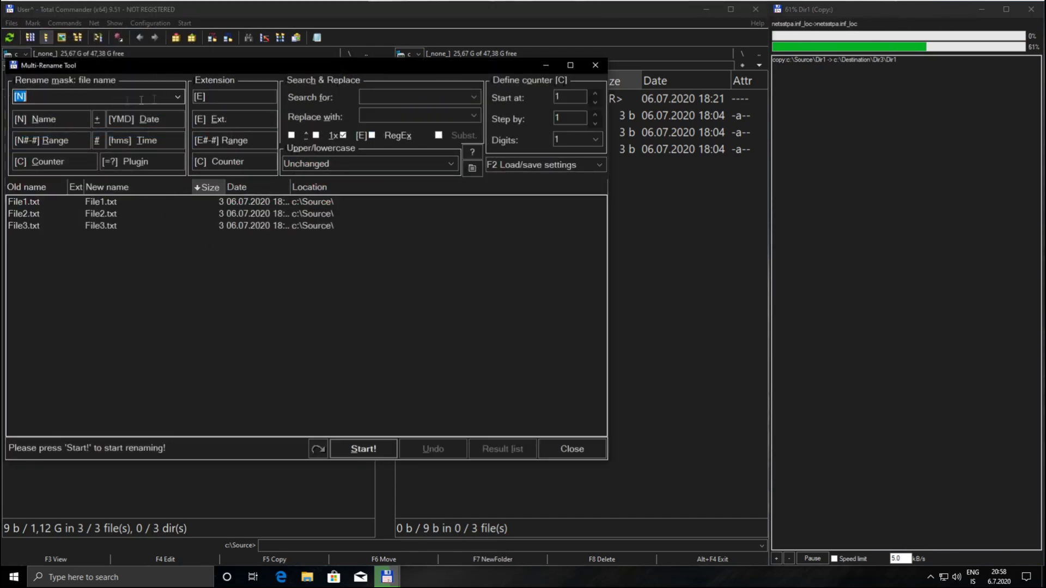
{"action": "type", "text": "f"}
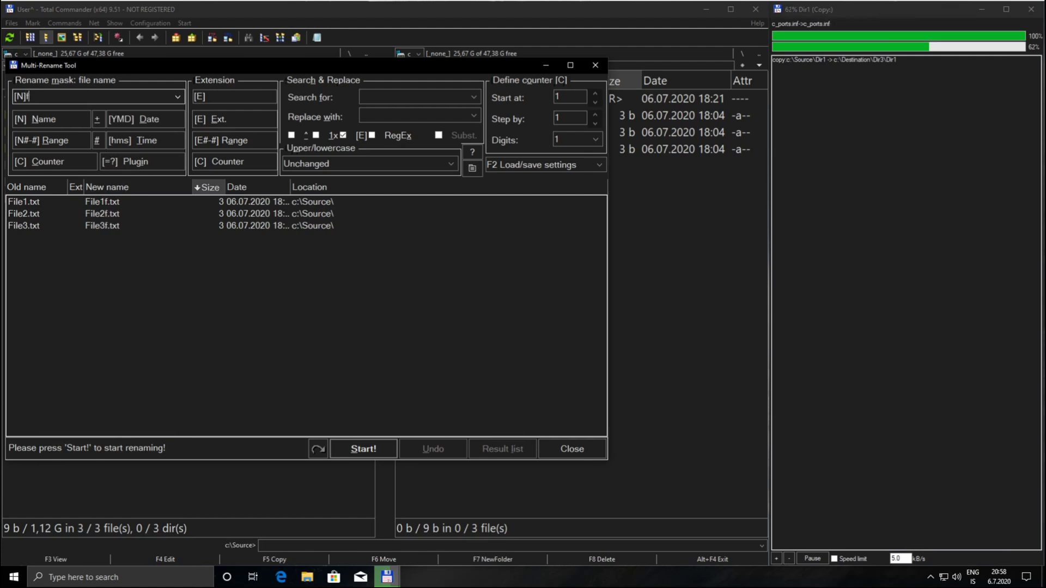
{"action": "type", "text": "fff"}
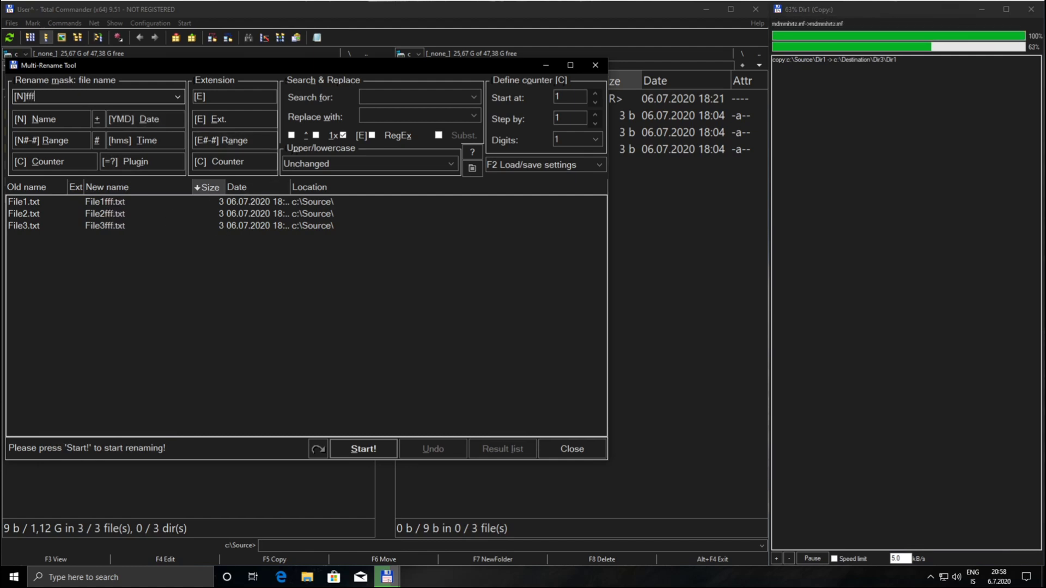
{"action": "key", "text": "BackSpace"}
{"action": "key", "text": "BackSpace"}
{"action": "key", "text": "BackSpace"}
{"action": "key", "text": "BackSpace"}
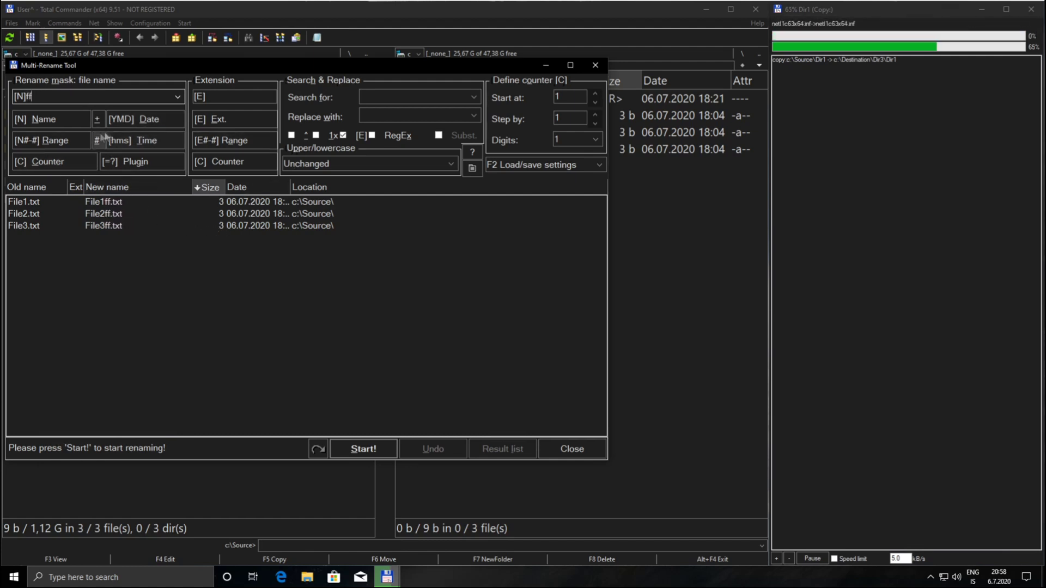
{"action": "left_click", "coordinate": [63, 143]}
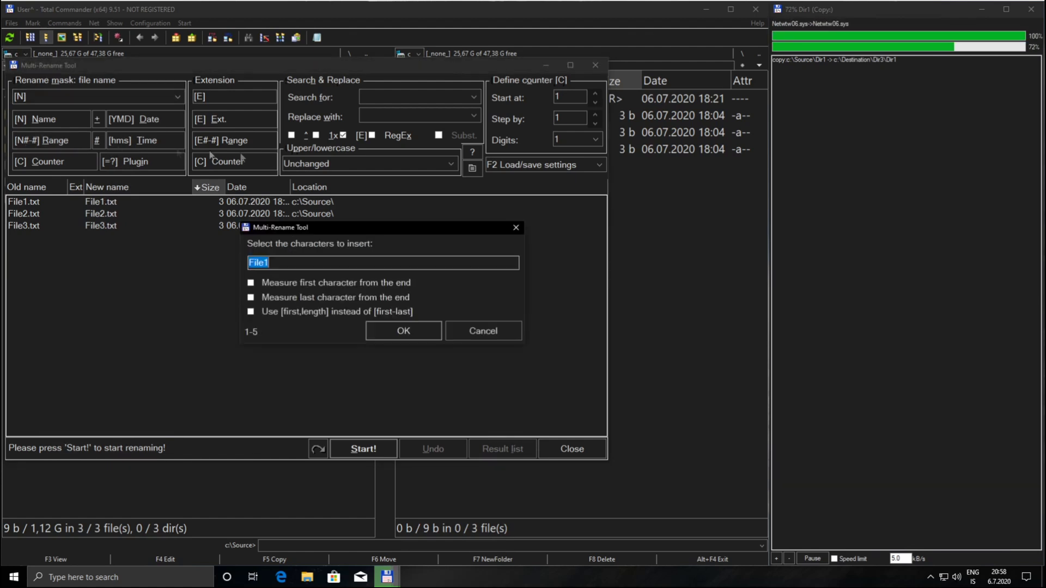
{"action": "left_click", "coordinate": [403, 329]}
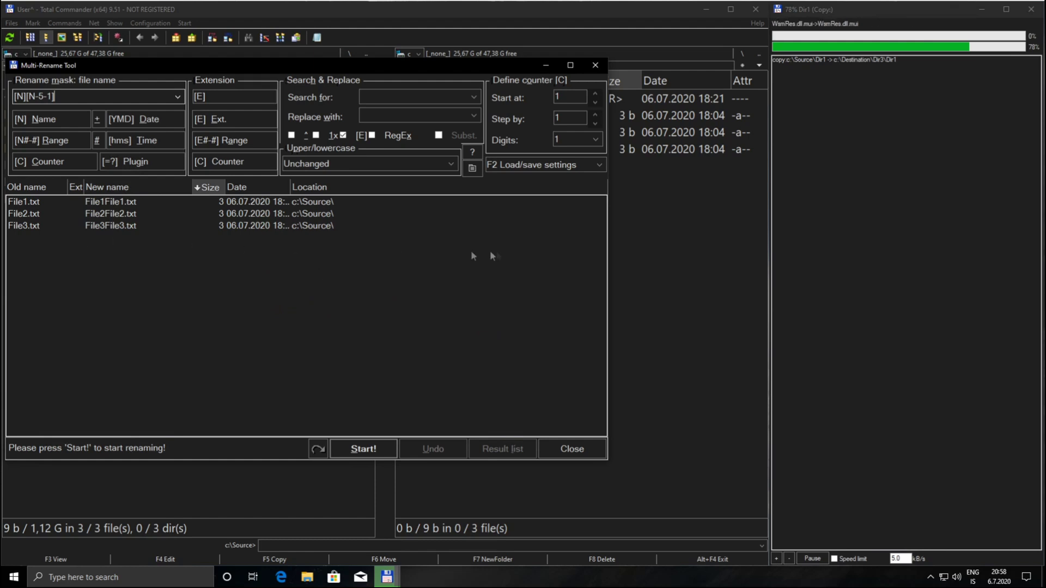
{"action": "left_click", "coordinate": [52, 120]}
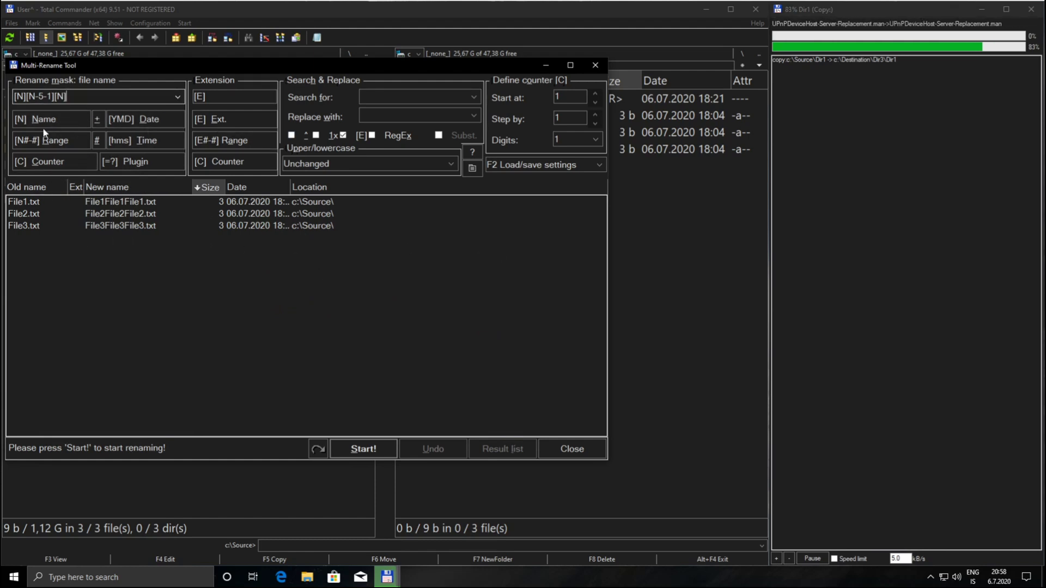
{"action": "key", "text": "BackSpace"}
{"action": "key", "text": "BackSpace"}
{"action": "key", "text": "BackSpace"}
{"action": "key", "text": "BackSpace"}
{"action": "key", "text": "BackSpace"}
{"action": "key", "text": "BackSpace"}
{"action": "key", "text": "BackSpace"}
{"action": "key", "text": "BackSpace"}
{"action": "key", "text": "BackSpace"}
{"action": "key", "text": "BackSpace"}
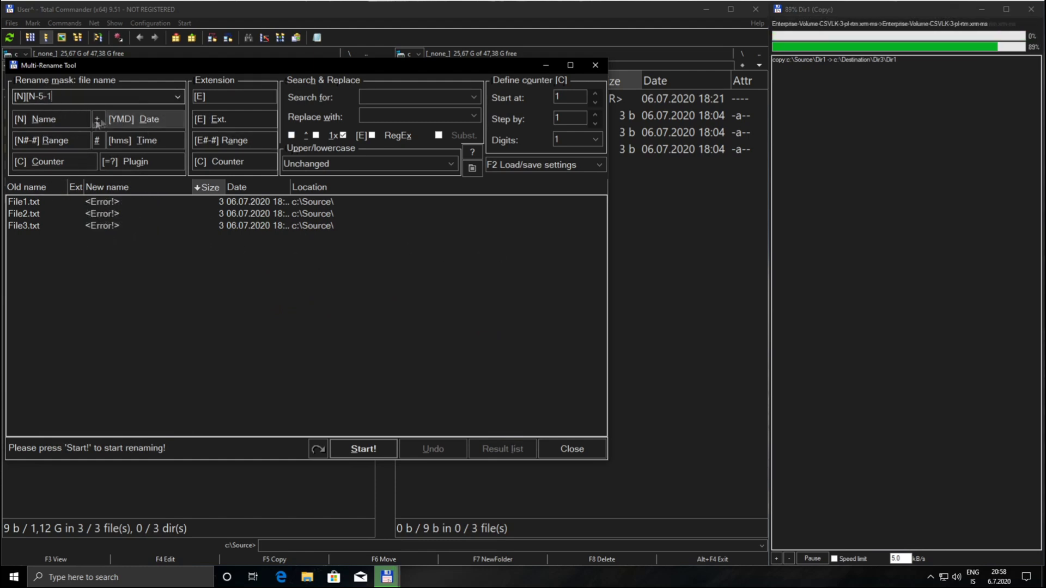
Set the counter to start at 3 with 3 digits, preview it, then clear the mask.
{"action": "left_click", "coordinate": [593, 93]}
{"action": "left_click", "coordinate": [584, 139]}
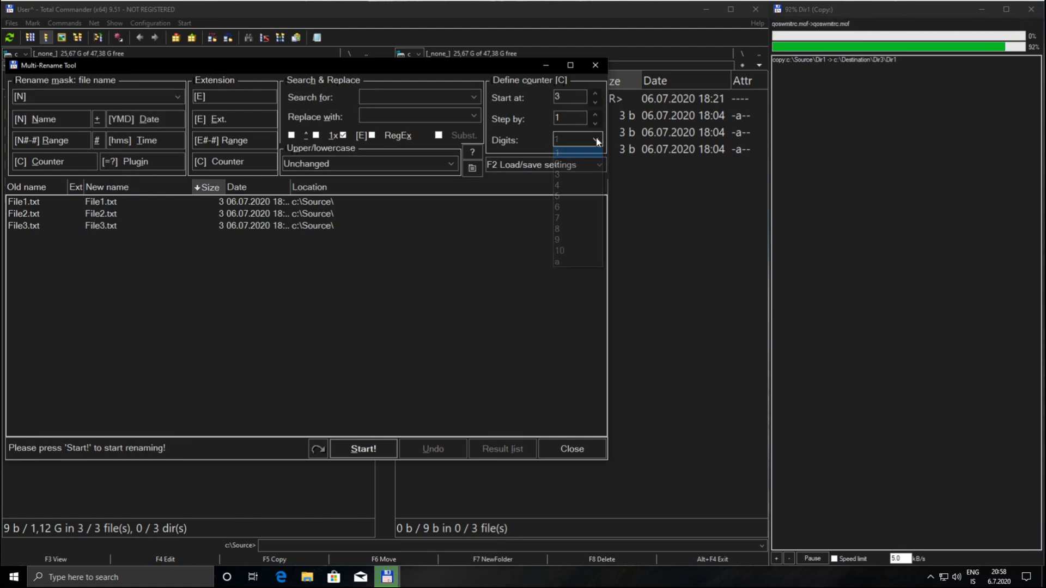
{"action": "left_click", "coordinate": [584, 174]}
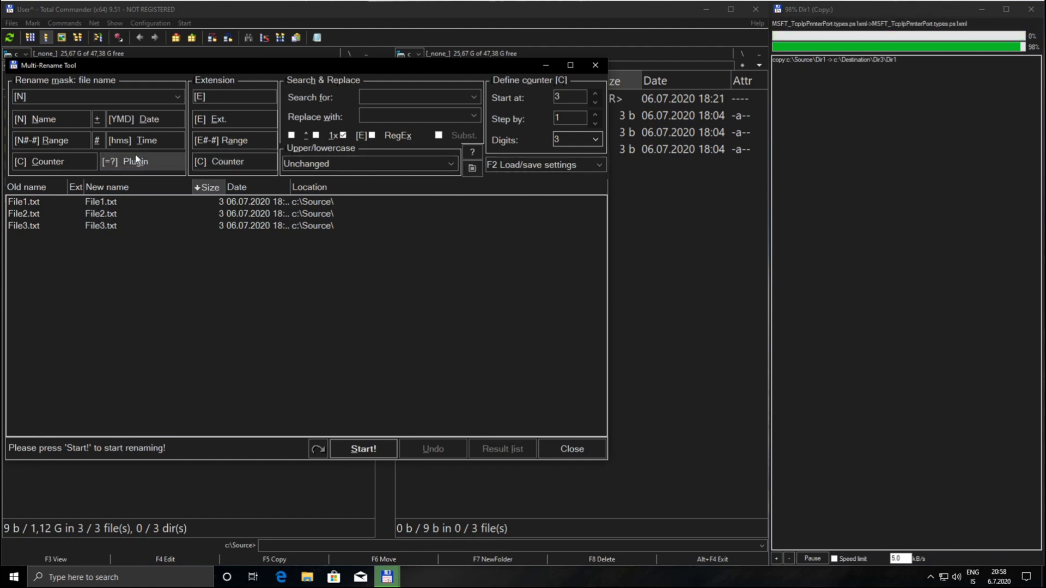
{"action": "left_click", "coordinate": [40, 162]}
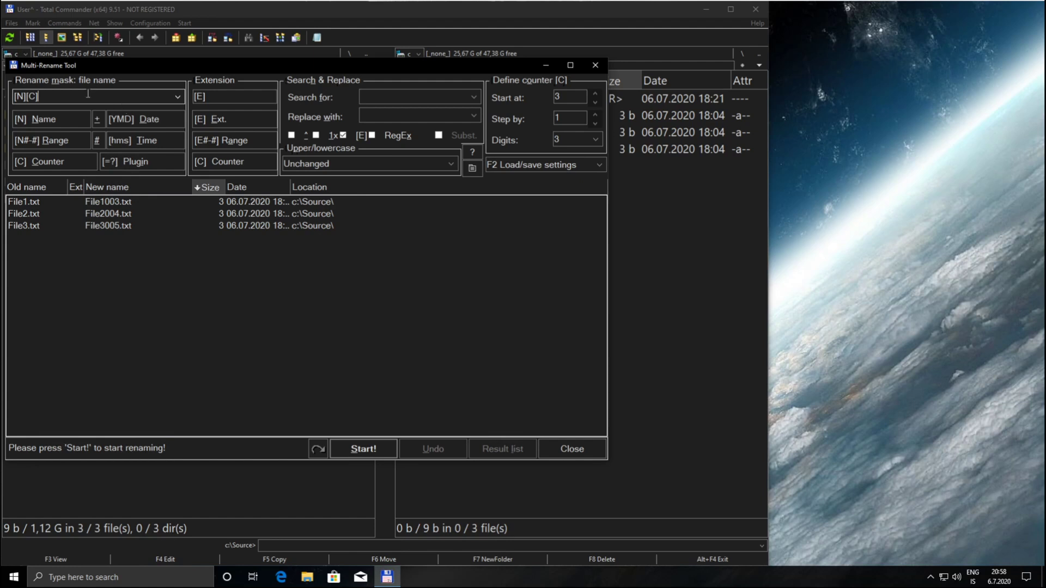
{"action": "key", "text": "BackSpace"}
{"action": "key", "text": "BackSpace"}
{"action": "key", "text": "BackSpace"}
{"action": "key", "text": "BackSpace"}
{"action": "key", "text": "BackSpace"}
{"action": "key", "text": "BackSpace"}
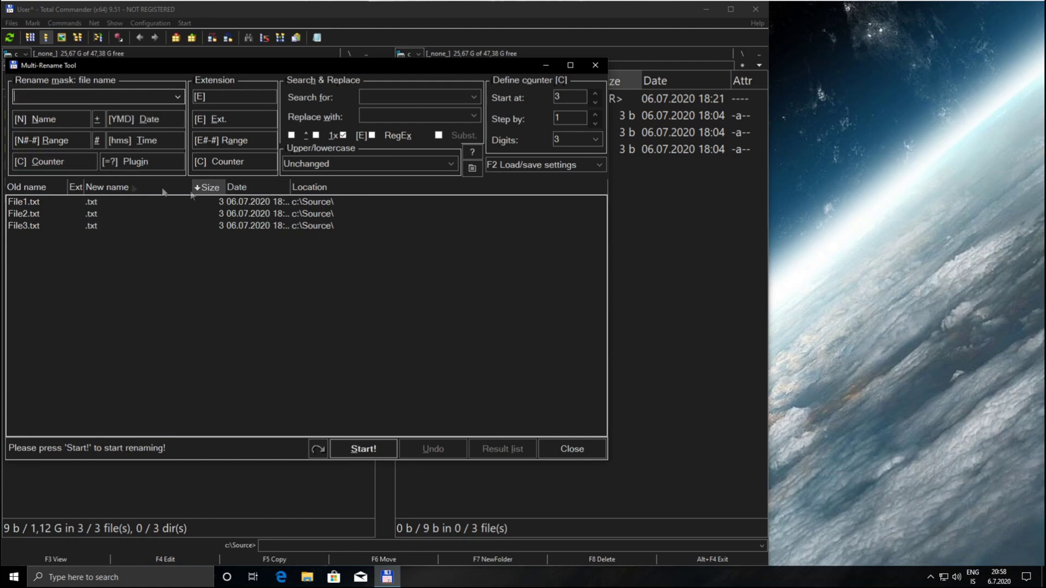
Replace 'File' with 'Newfile' using the [N] mask, renaming files to Newfile1–Newfile3, then close the tool.
{"action": "left_click", "coordinate": [396, 100]}
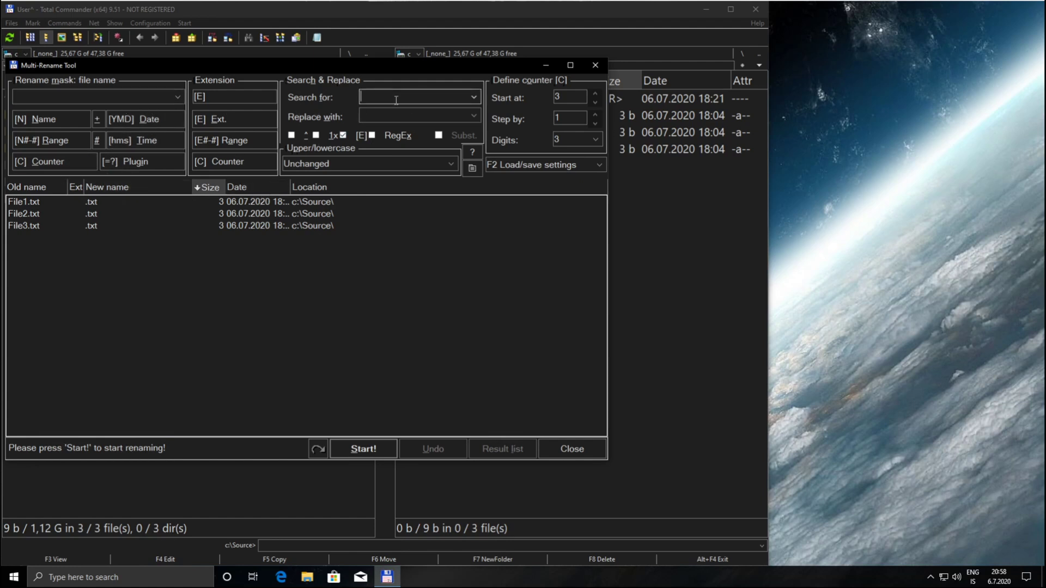
{"action": "key", "text": "Tab"}
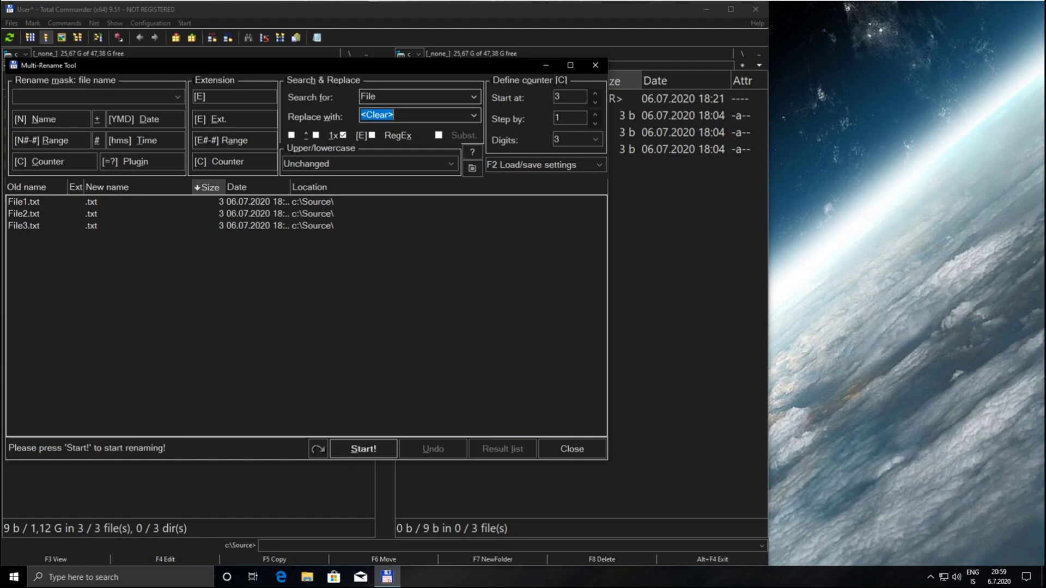
{"action": "type", "text": "Newfile"}
{"action": "key", "text": "Tab"}
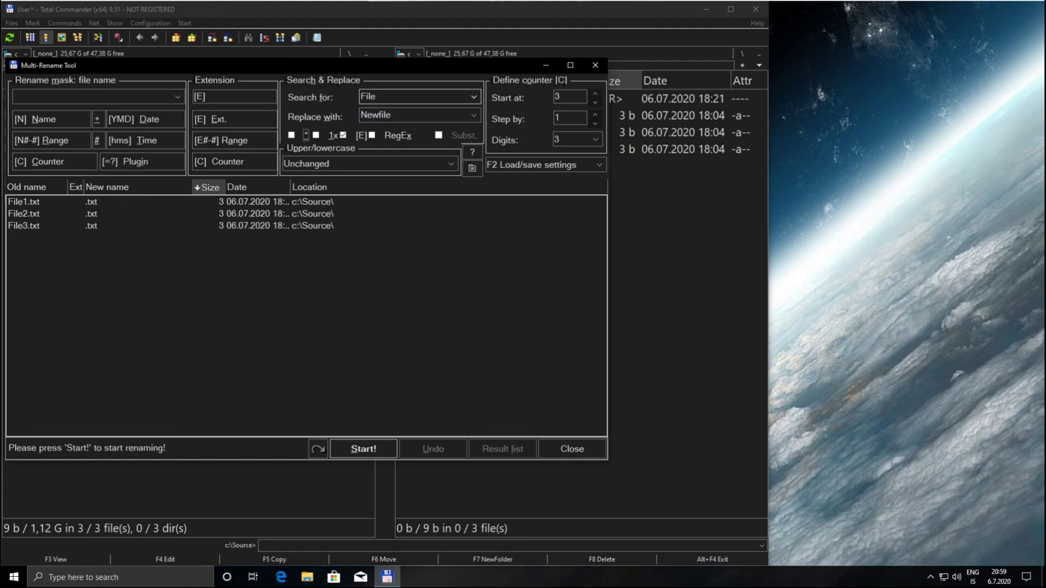
{"action": "left_click", "coordinate": [44, 118]}
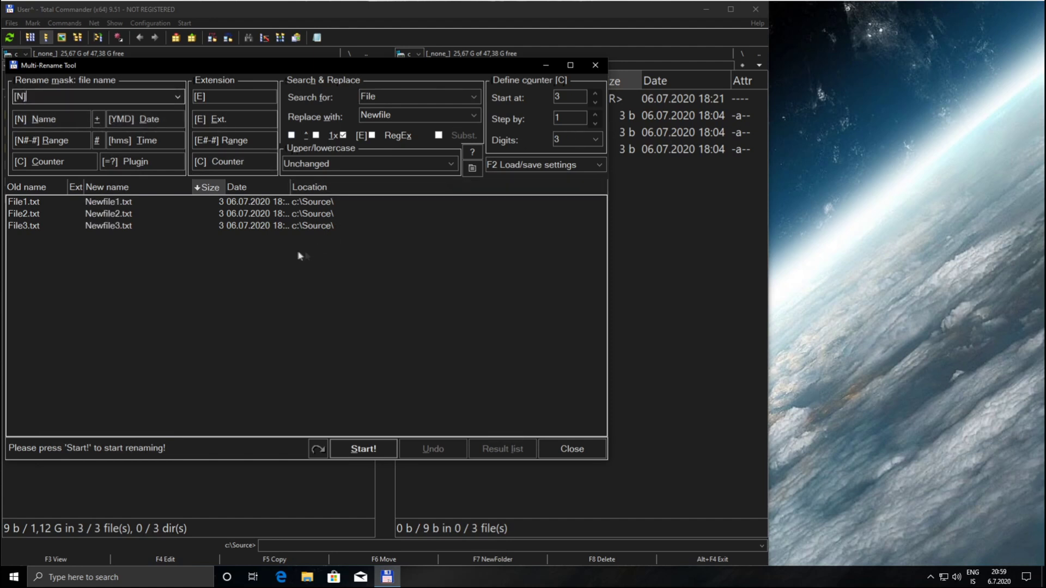
{"action": "left_click", "coordinate": [349, 456]}
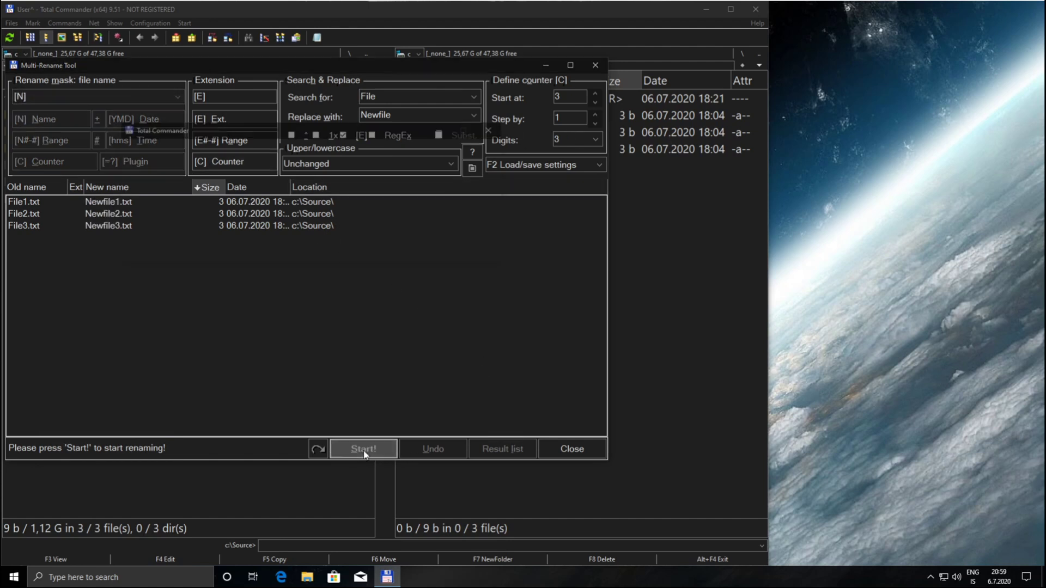
{"action": "left_click", "coordinate": [314, 448]}
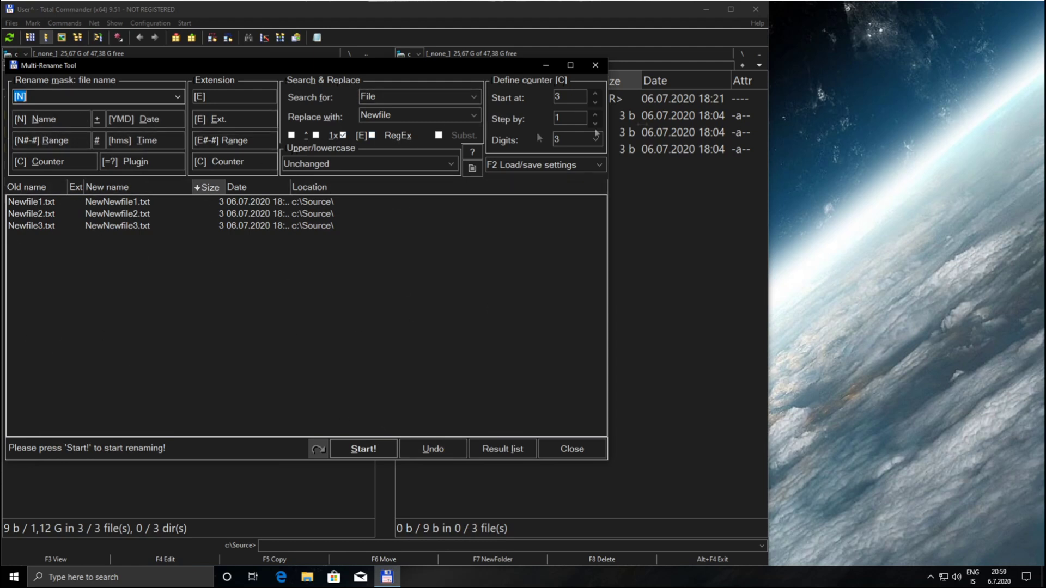
{"action": "left_click", "coordinate": [603, 69]}
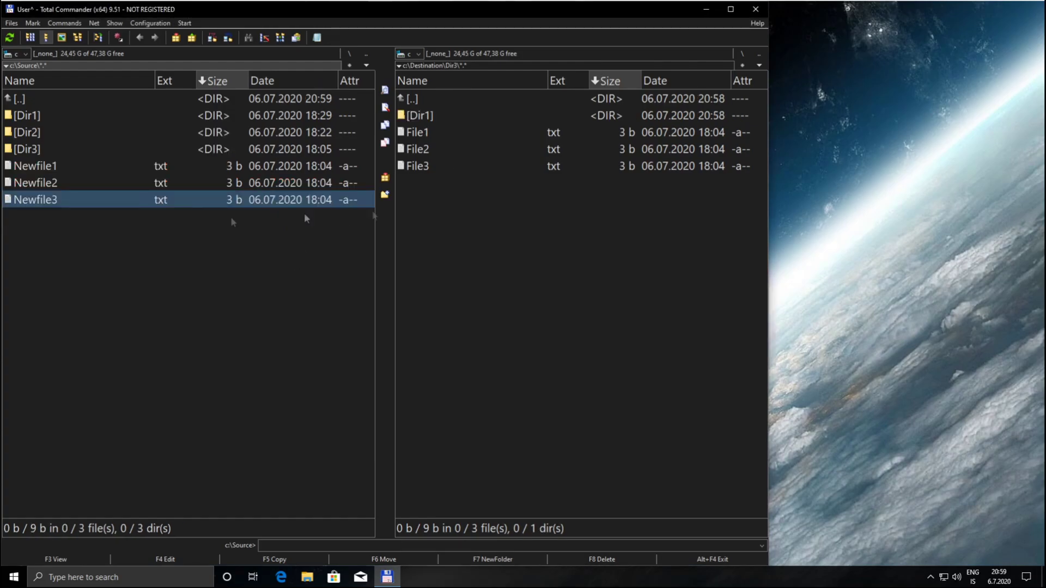